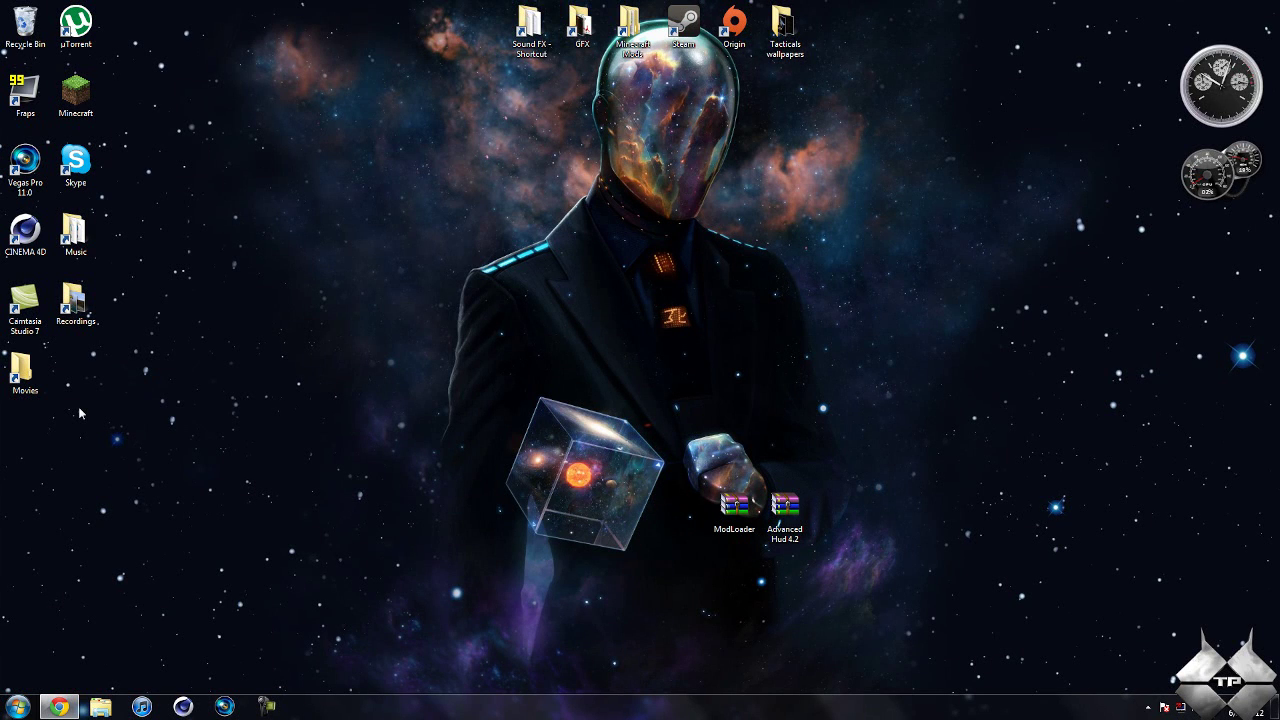
Start Minecraft from the desktop, log in, maximize the window, and load the Beautiful wonderland world.
double_click(76, 92)
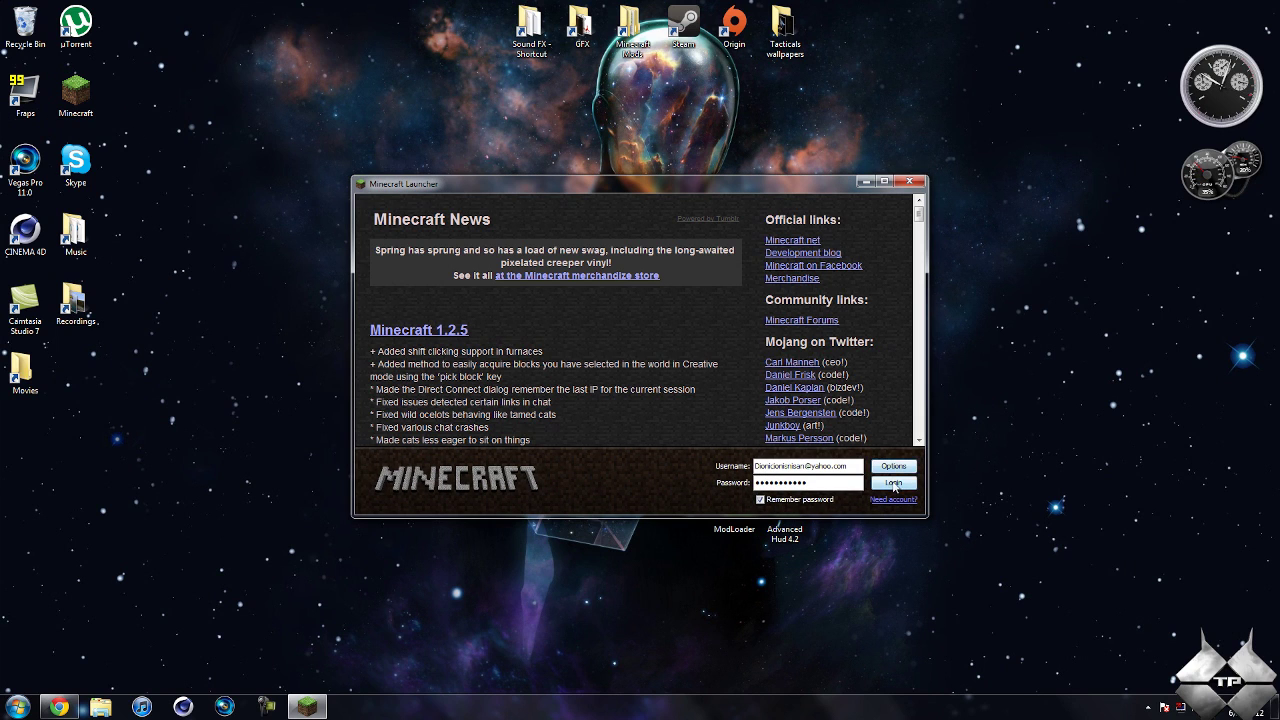
left_click(893, 484)
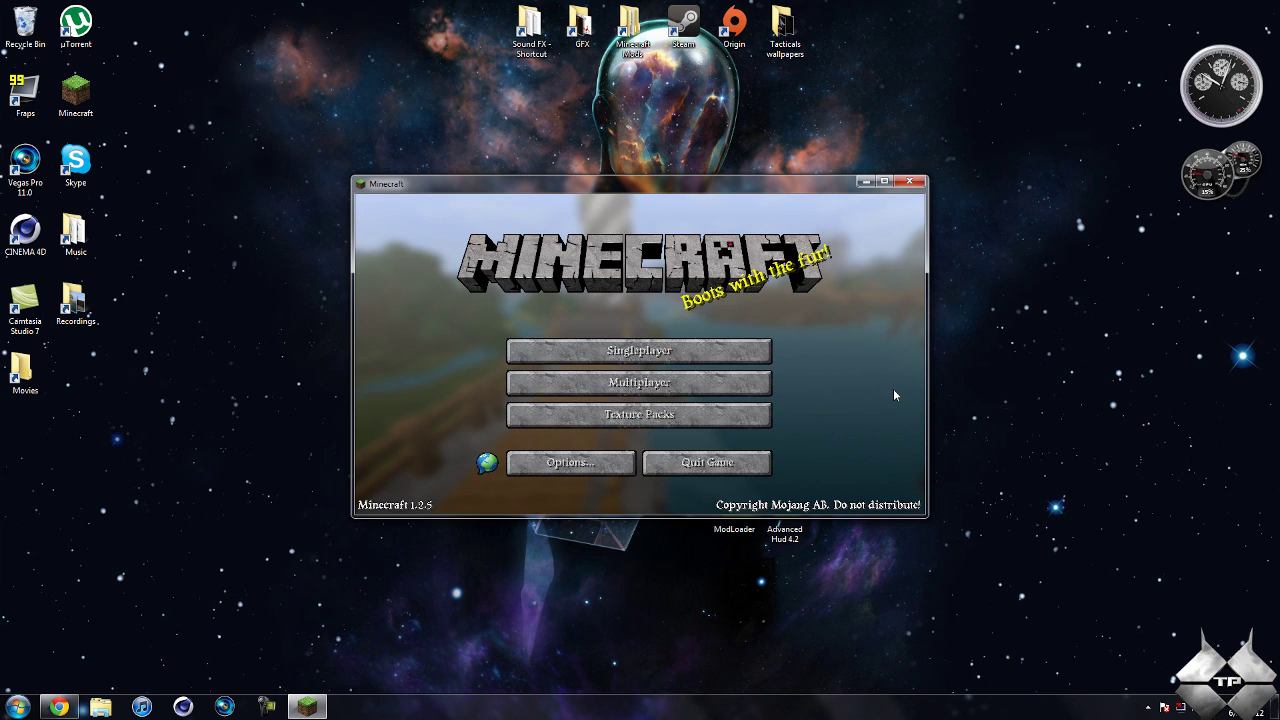
left_click(884, 181)
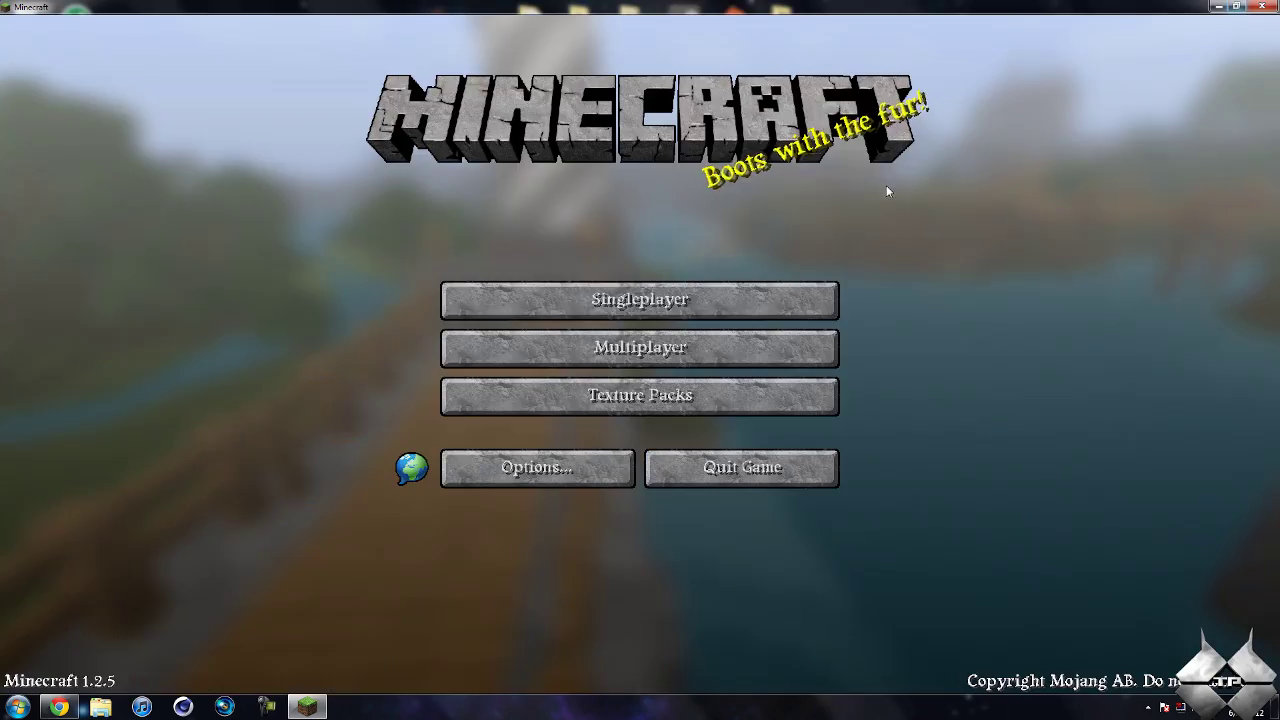
left_click(738, 298)
left_click(571, 212)
left_click(563, 611)
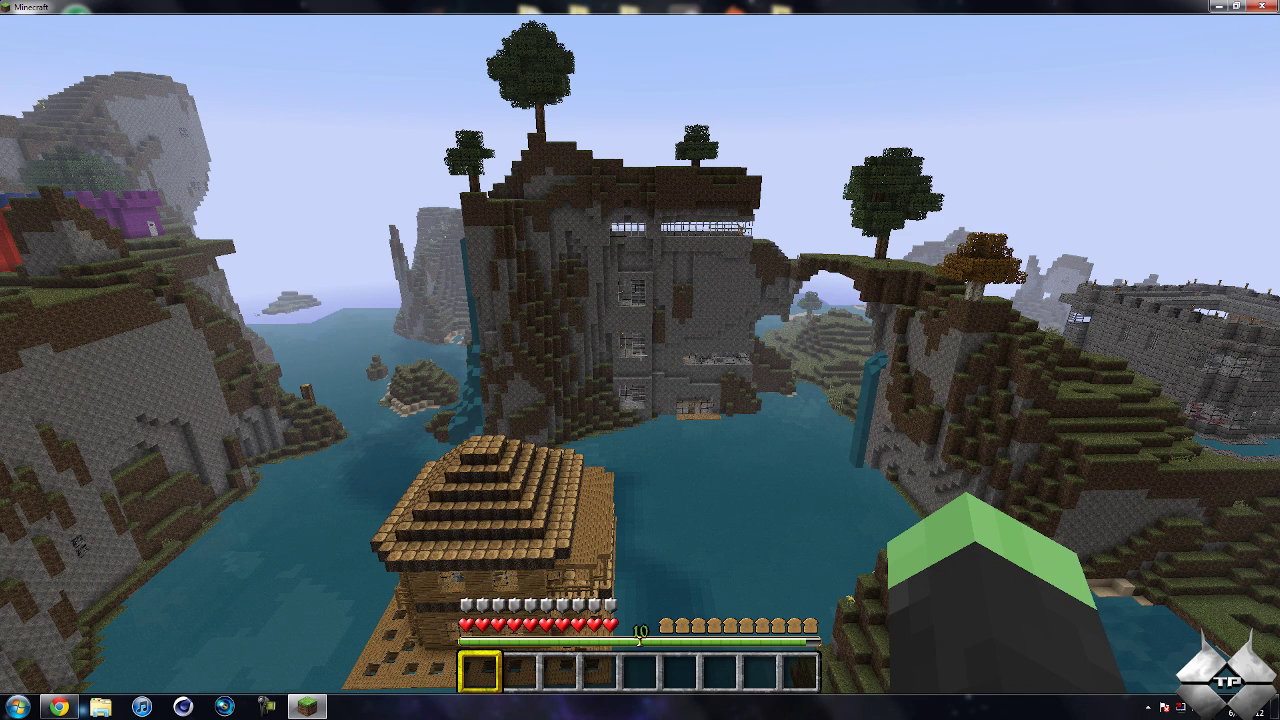
In Advanced Hud's Health Bar settings, cycle the style through double, solid1, solid2 and back to default.
key("h")
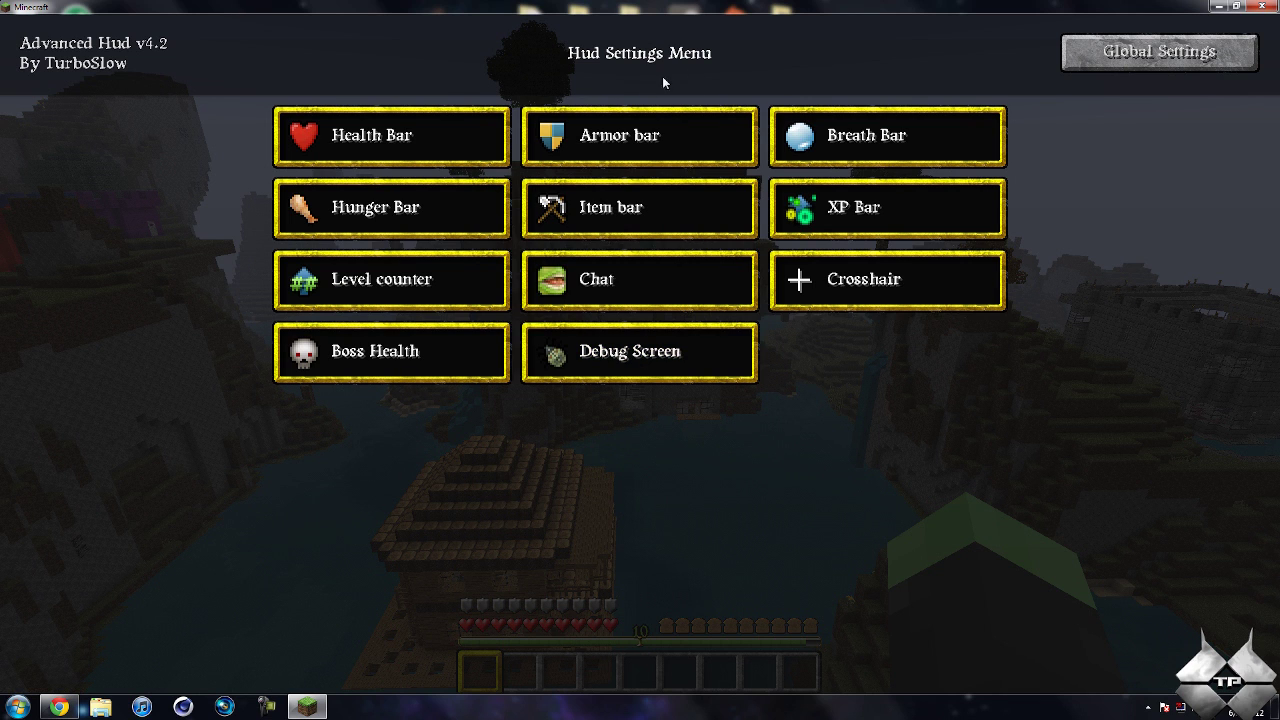
left_click(410, 137)
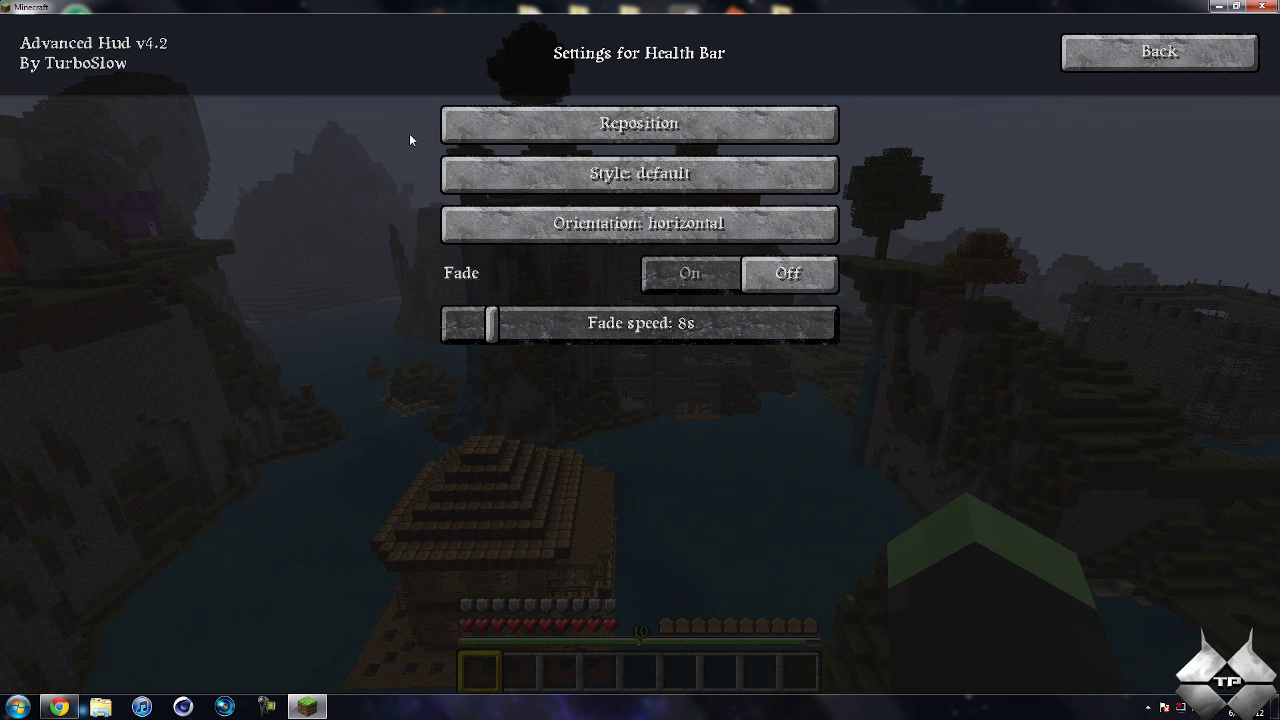
left_click(645, 181)
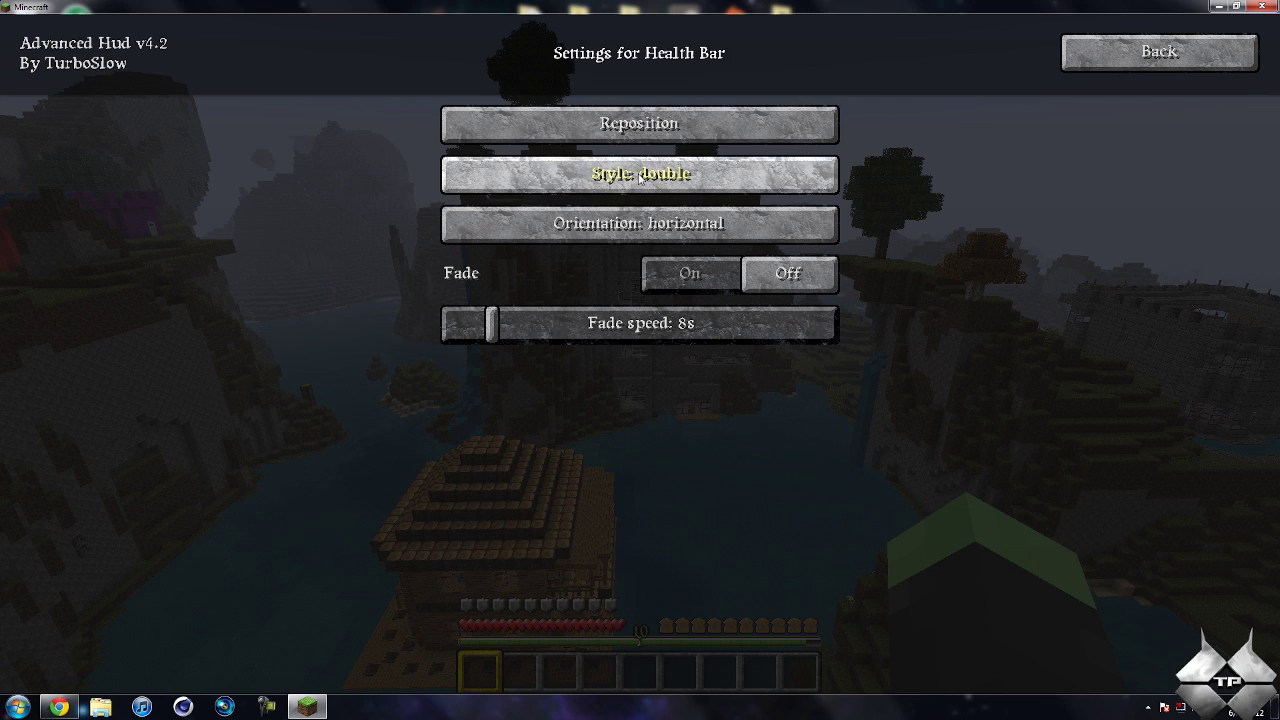
left_click(620, 178)
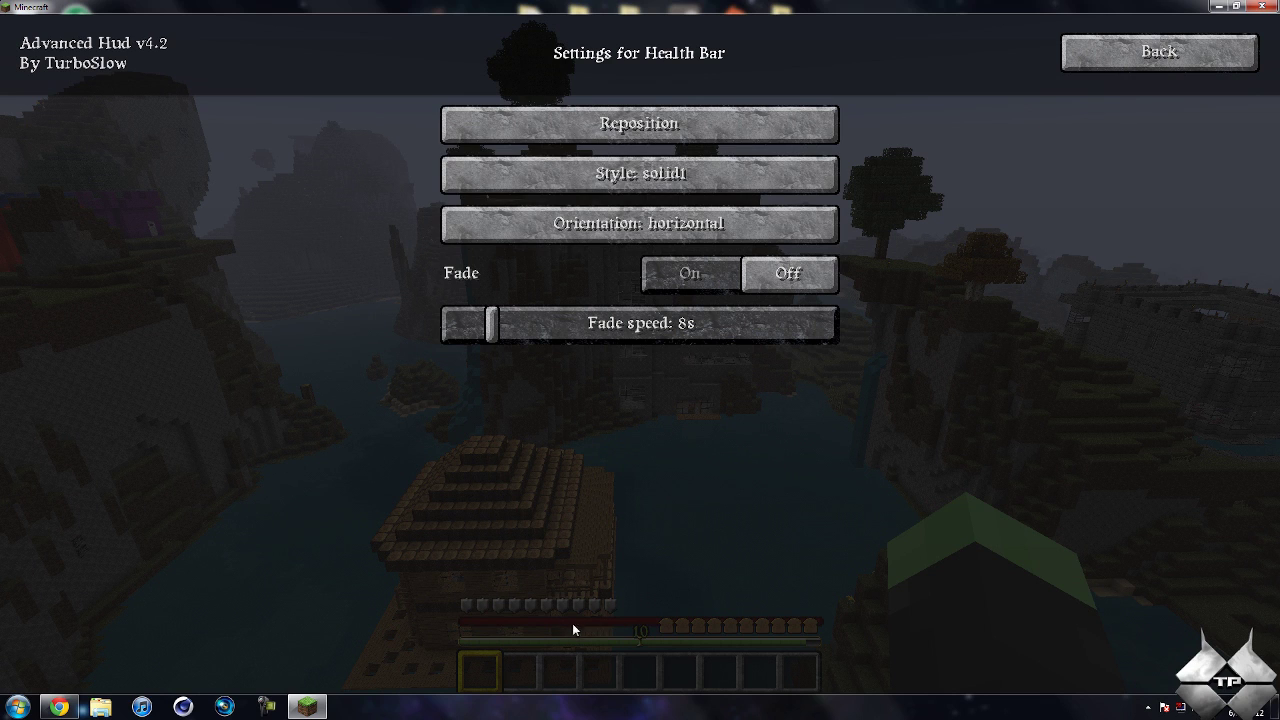
left_click(630, 176)
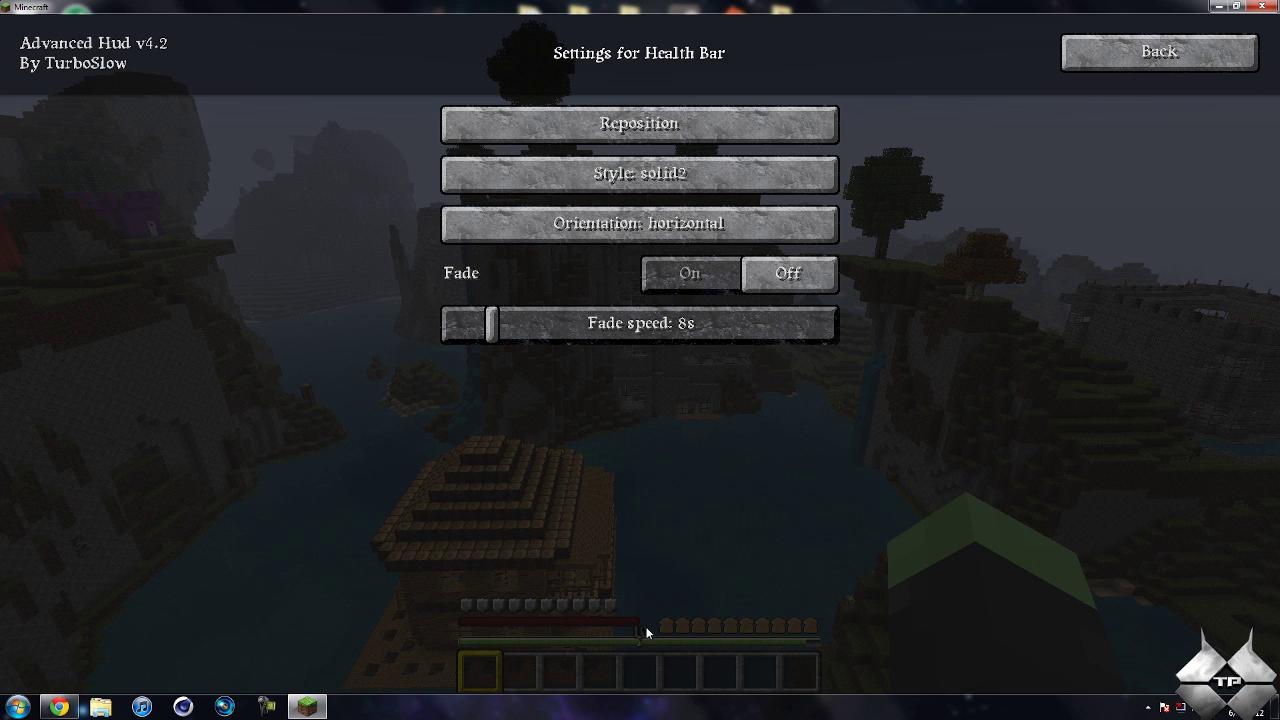
left_click(630, 176)
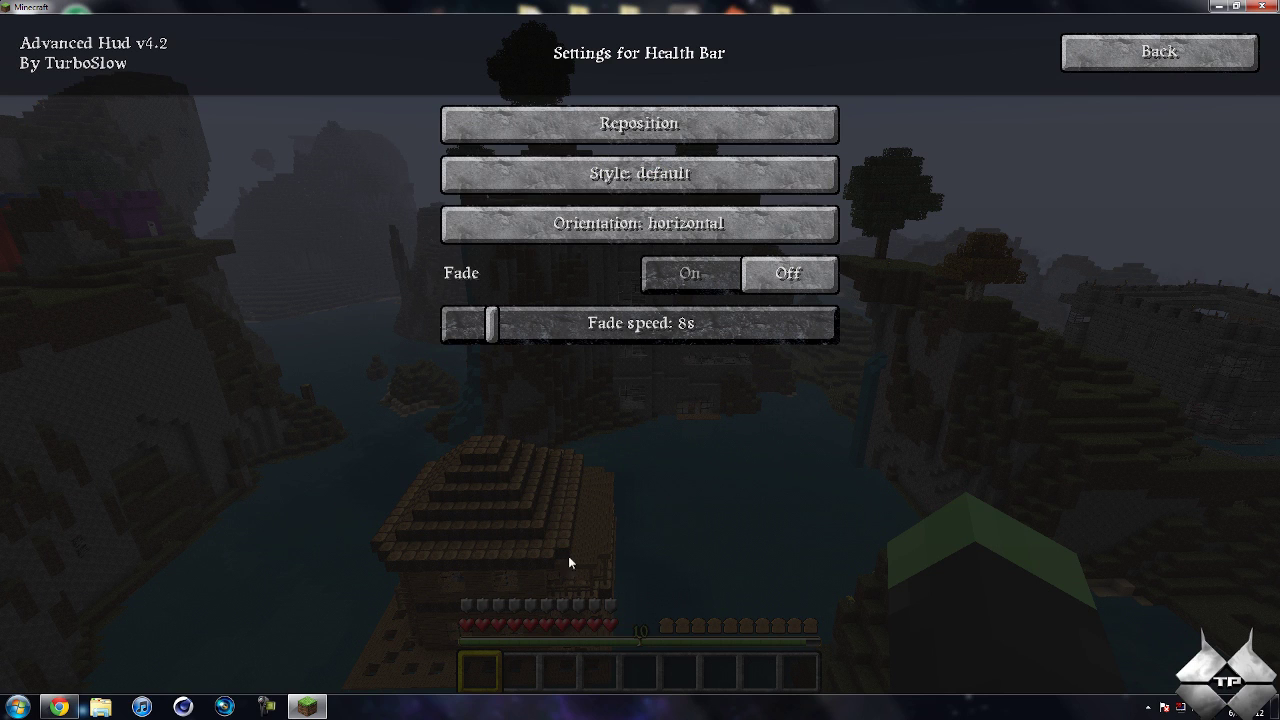
Switch the health bar to vertical and back to horizontal, then turn Fade on.
left_click(628, 224)
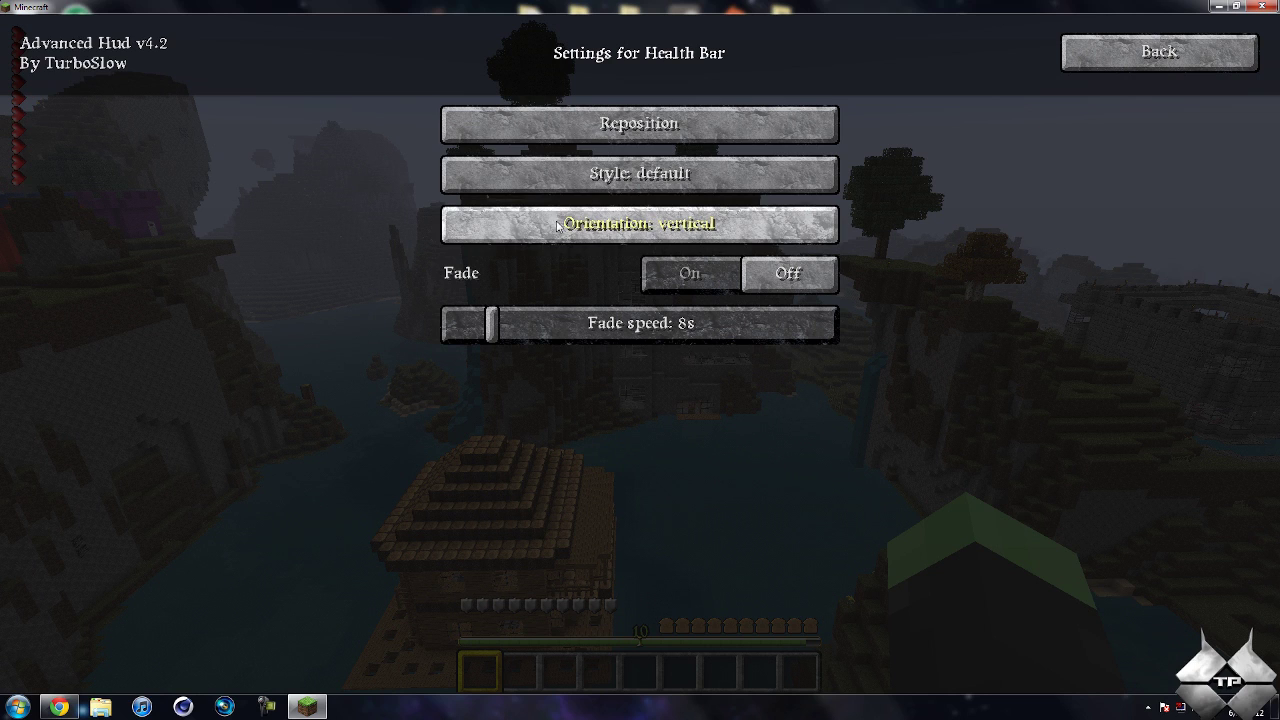
left_click(628, 224)
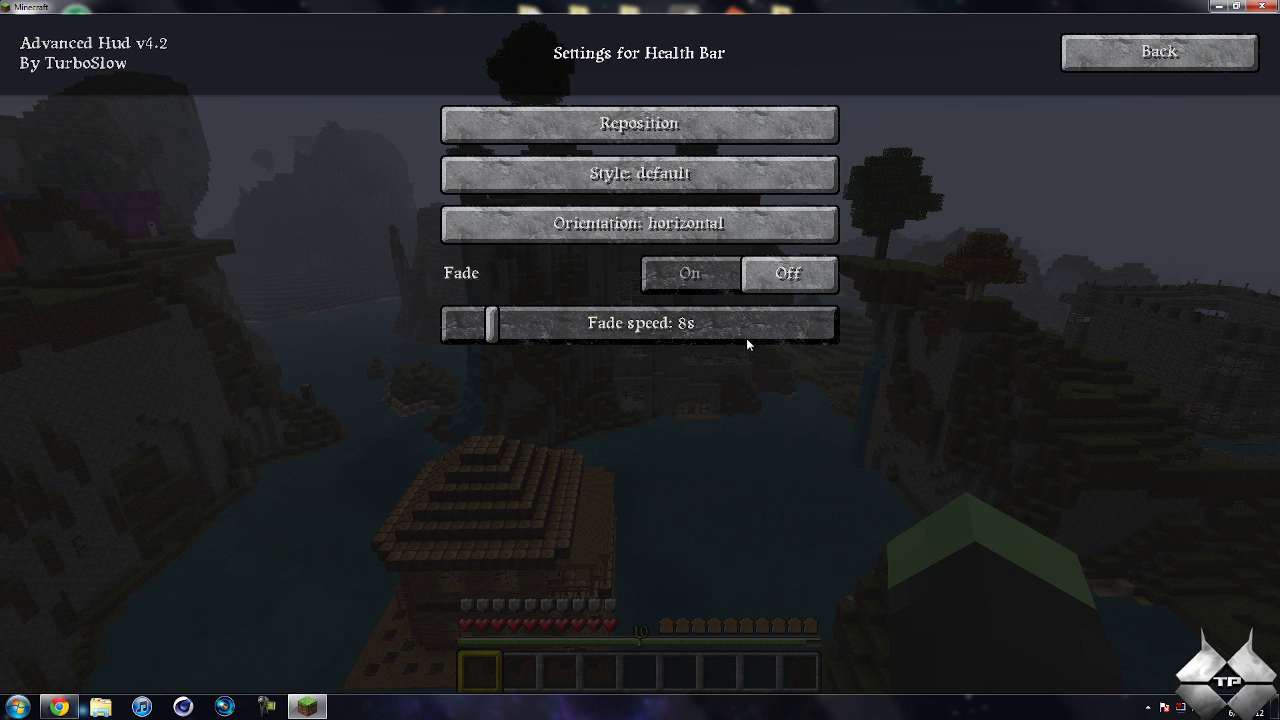
left_click(721, 273)
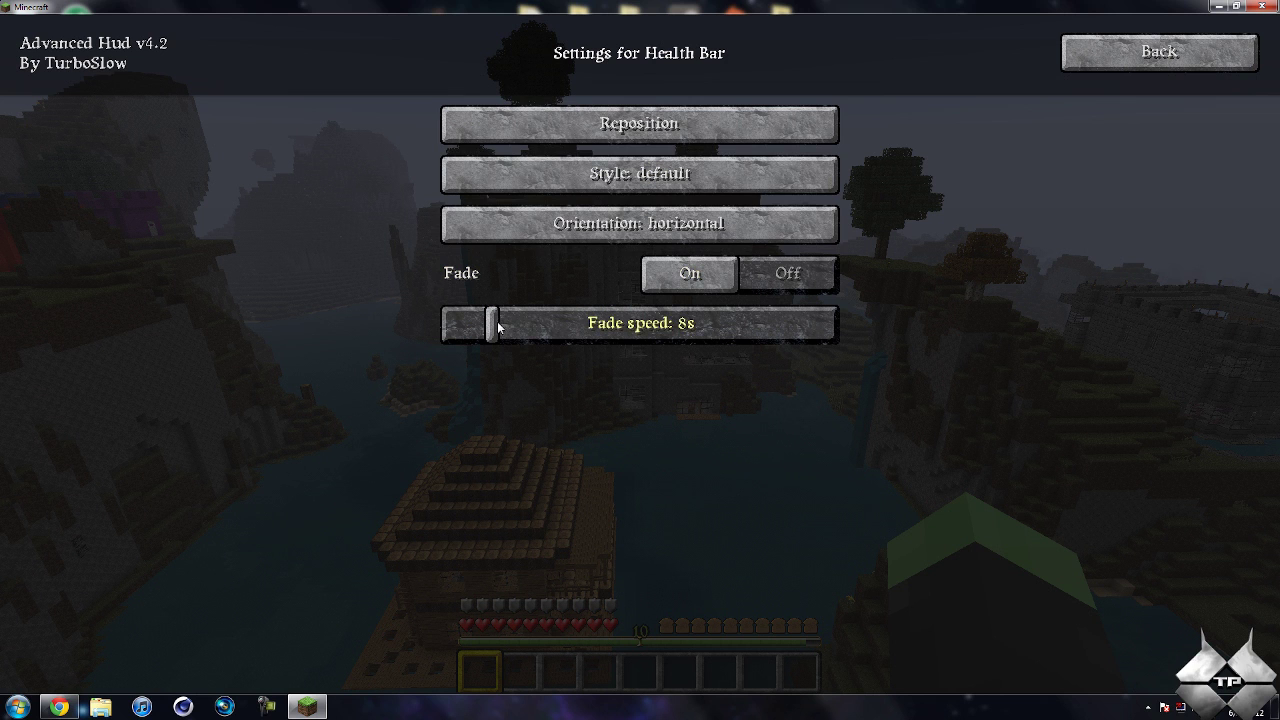
Set the health bar fade speed to 4s and place the hearts above the hunger bar.
left_click_drag(493, 326, 473, 328)
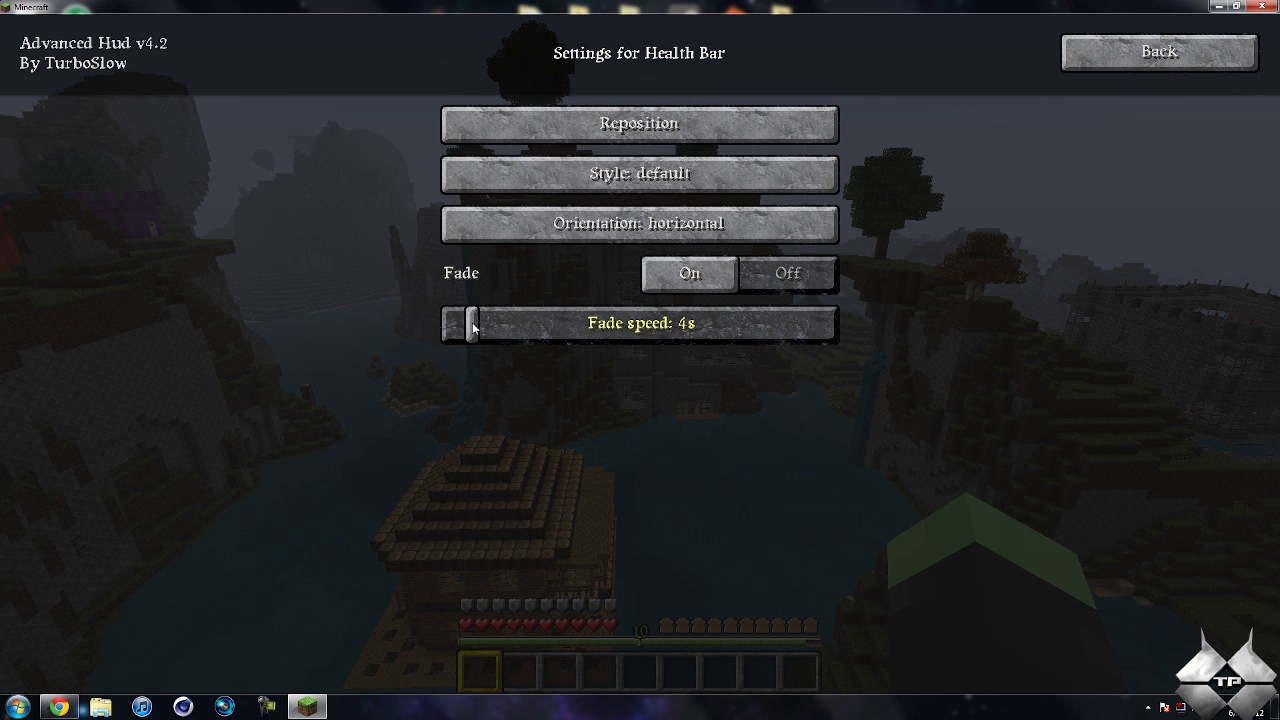
left_click(640, 126)
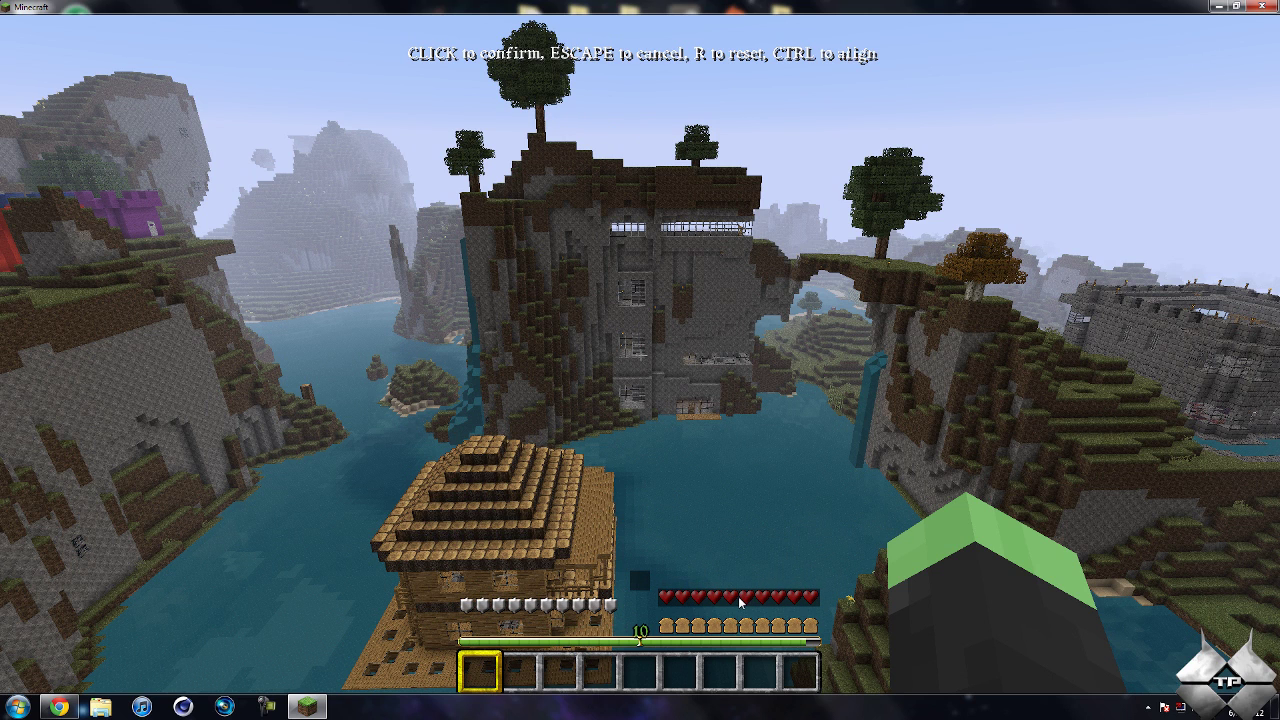
left_click(740, 606)
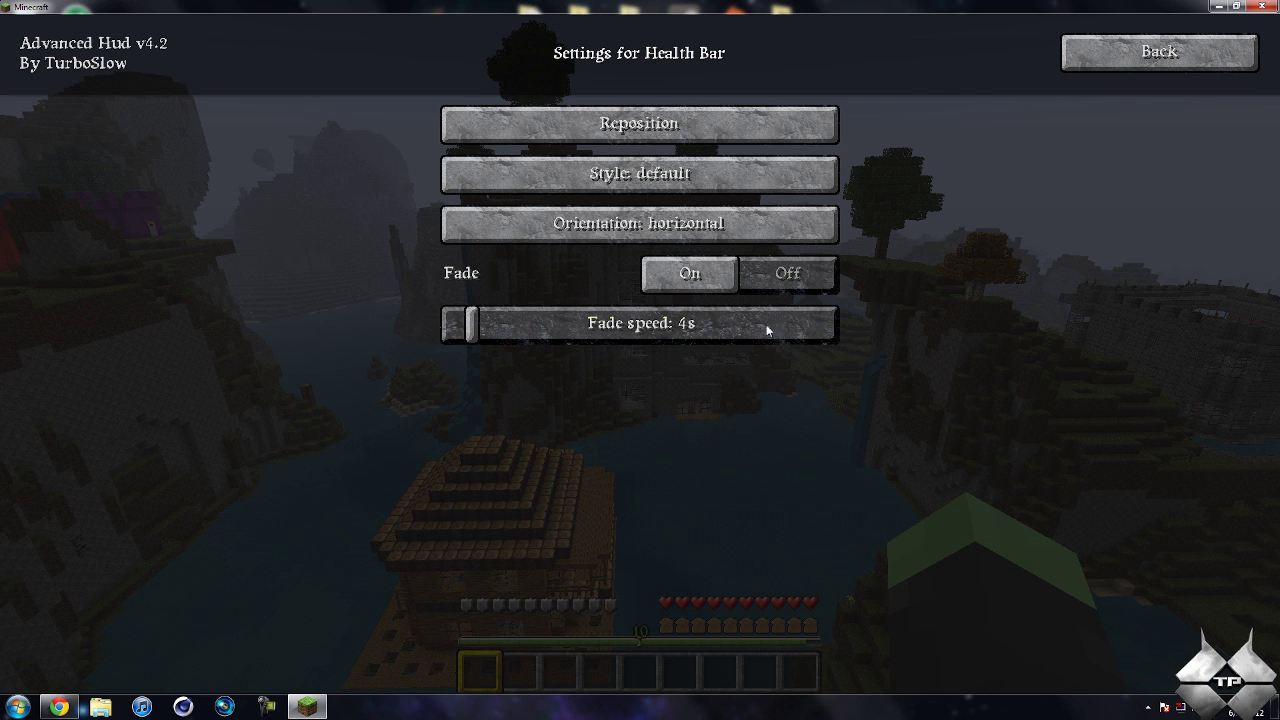
Return to the HUD settings overview and close the menu to resume play.
left_click(1116, 64)
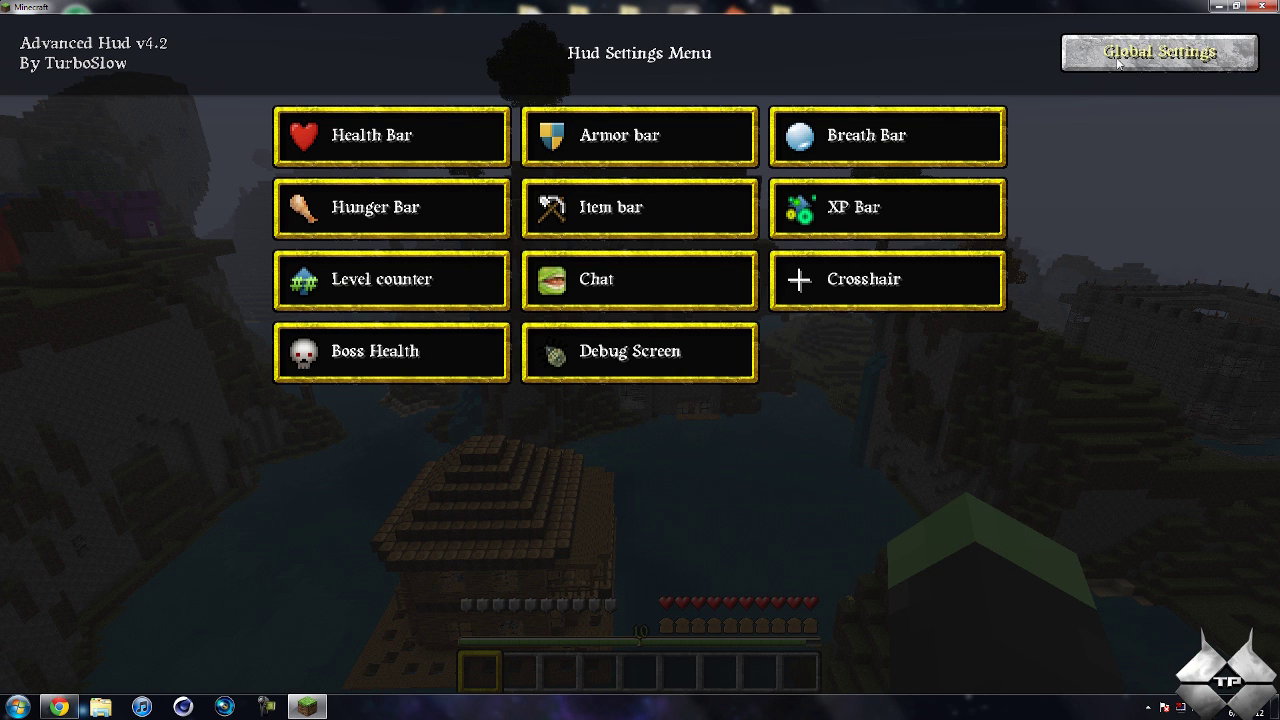
key("Escape")
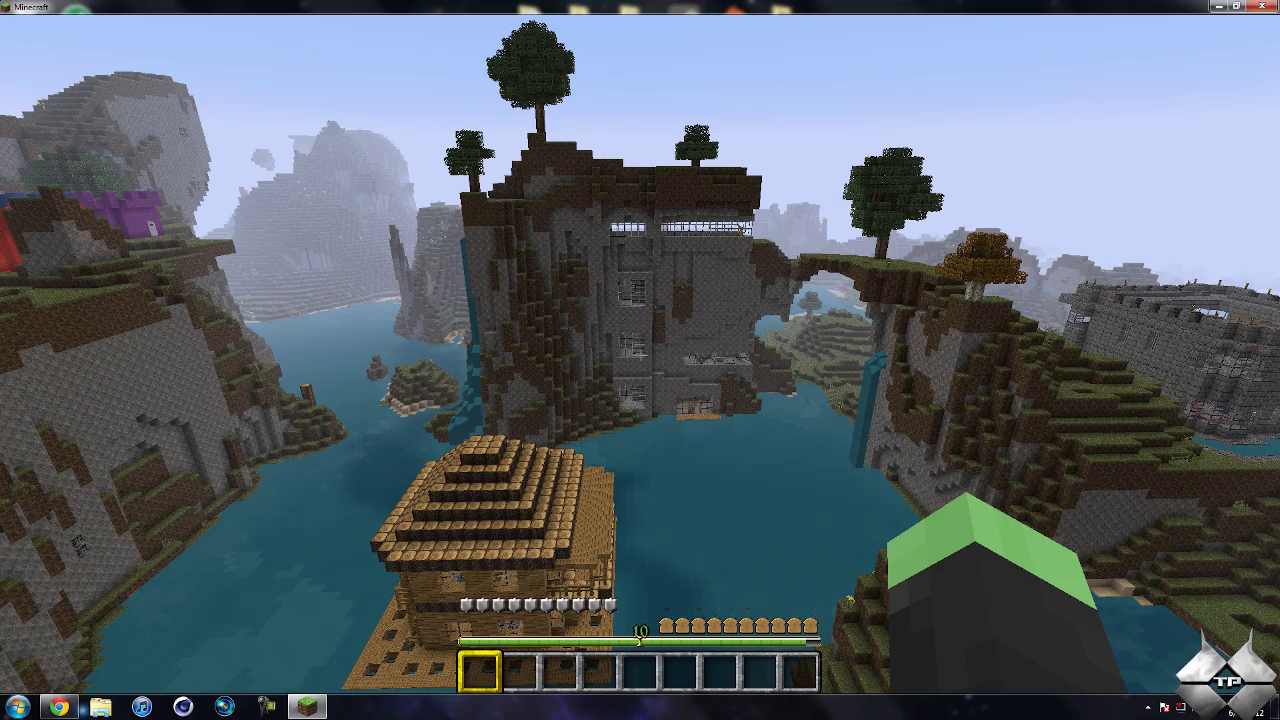
mouse_move(640, 360)
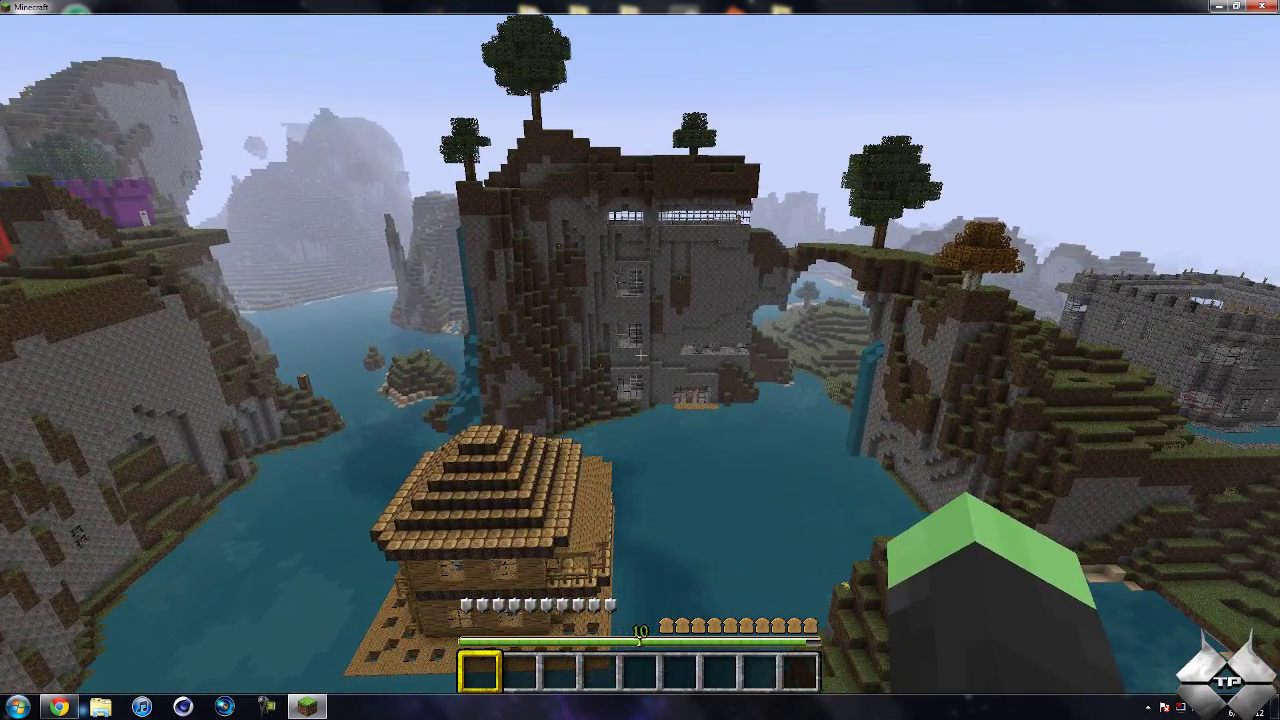
Turn health bar fading back off and return to the HUD settings overview.
key("h")
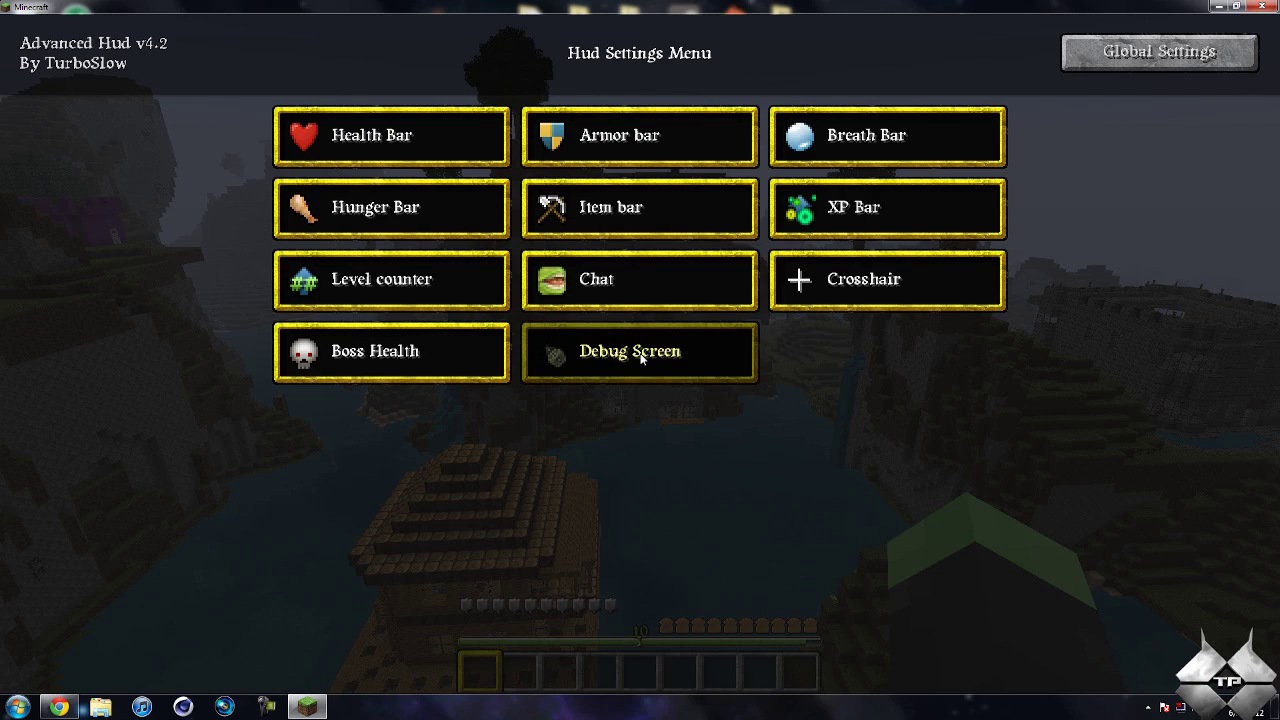
left_click(446, 136)
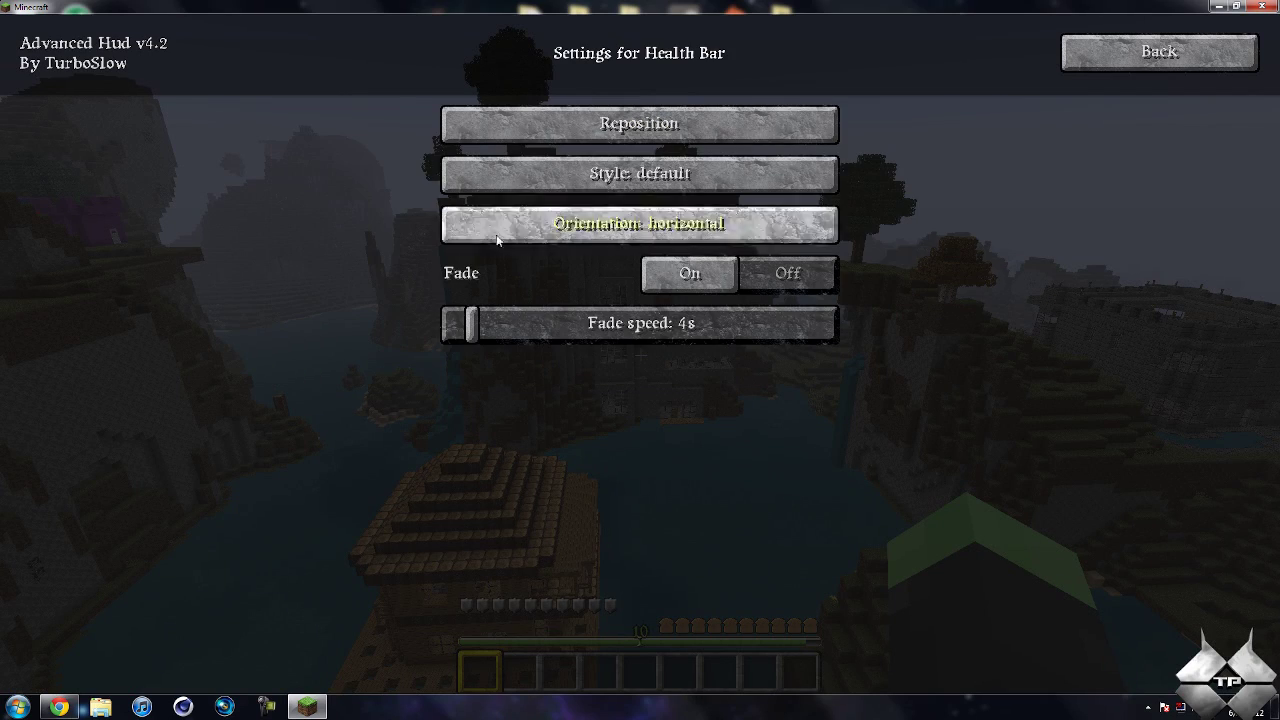
left_click(788, 274)
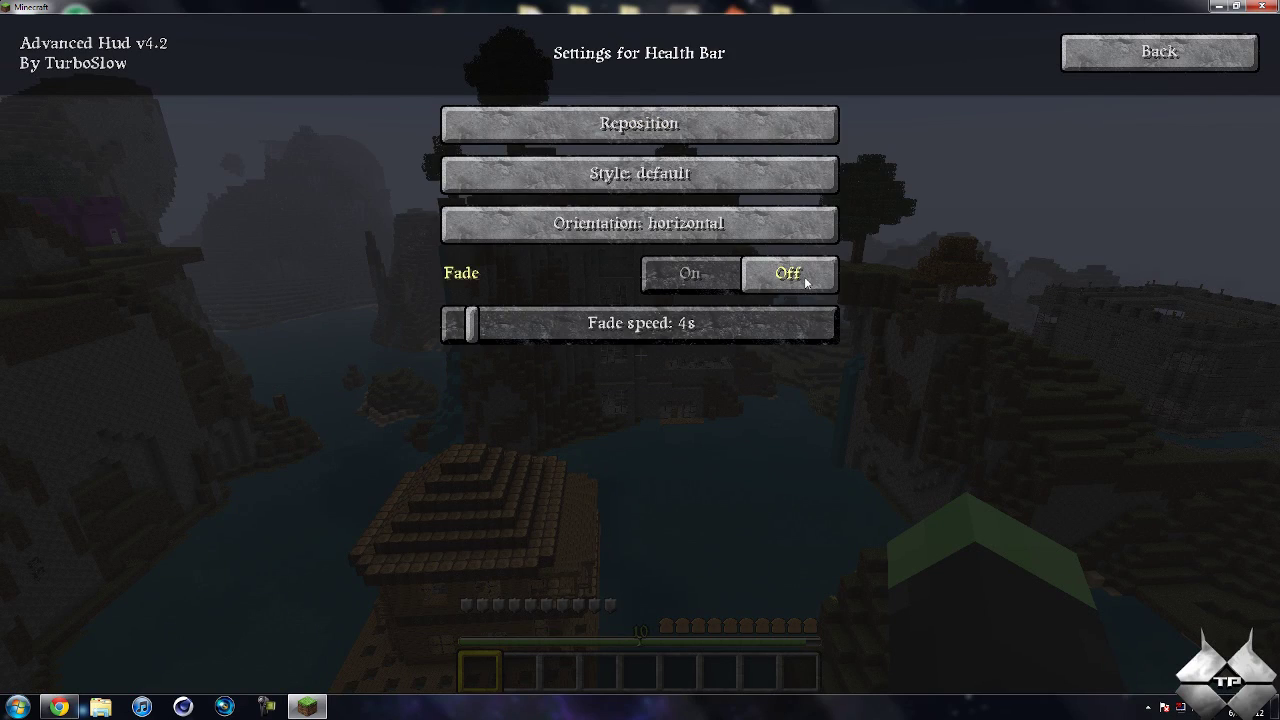
left_click(1080, 58)
Reposition the armor bar to a new spot on the HUD.
left_click(622, 150)
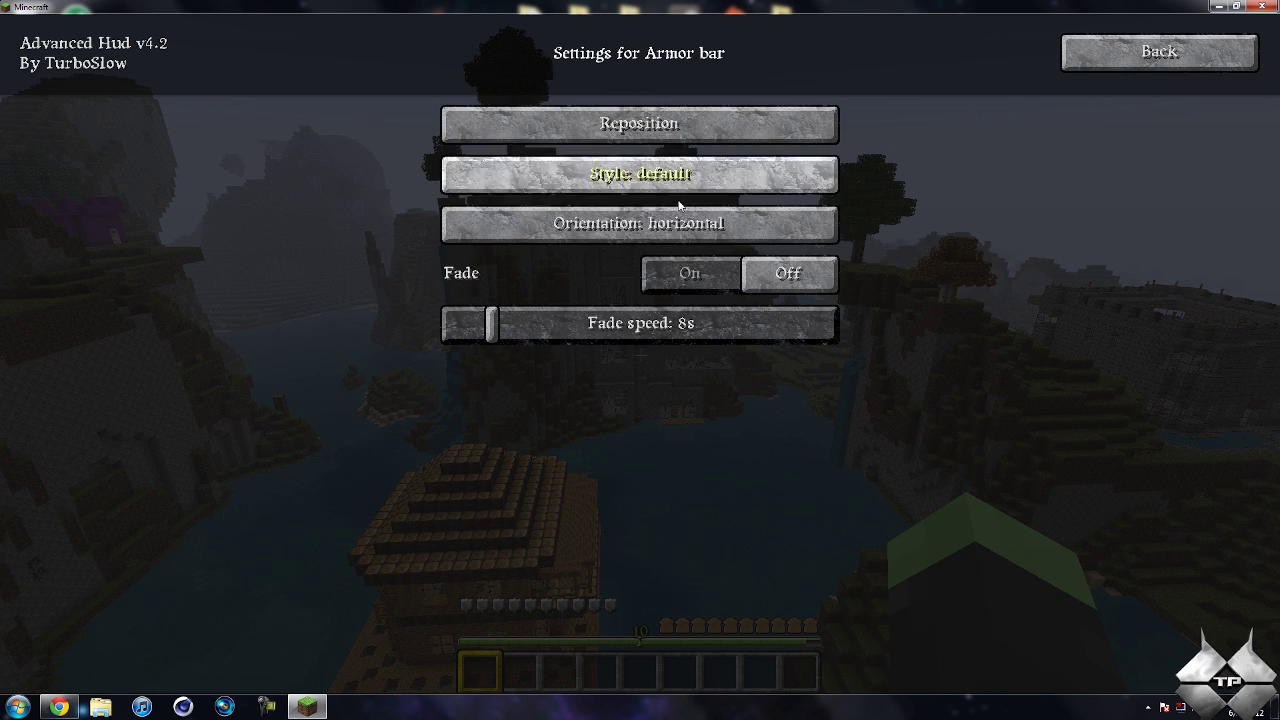
left_click(675, 133)
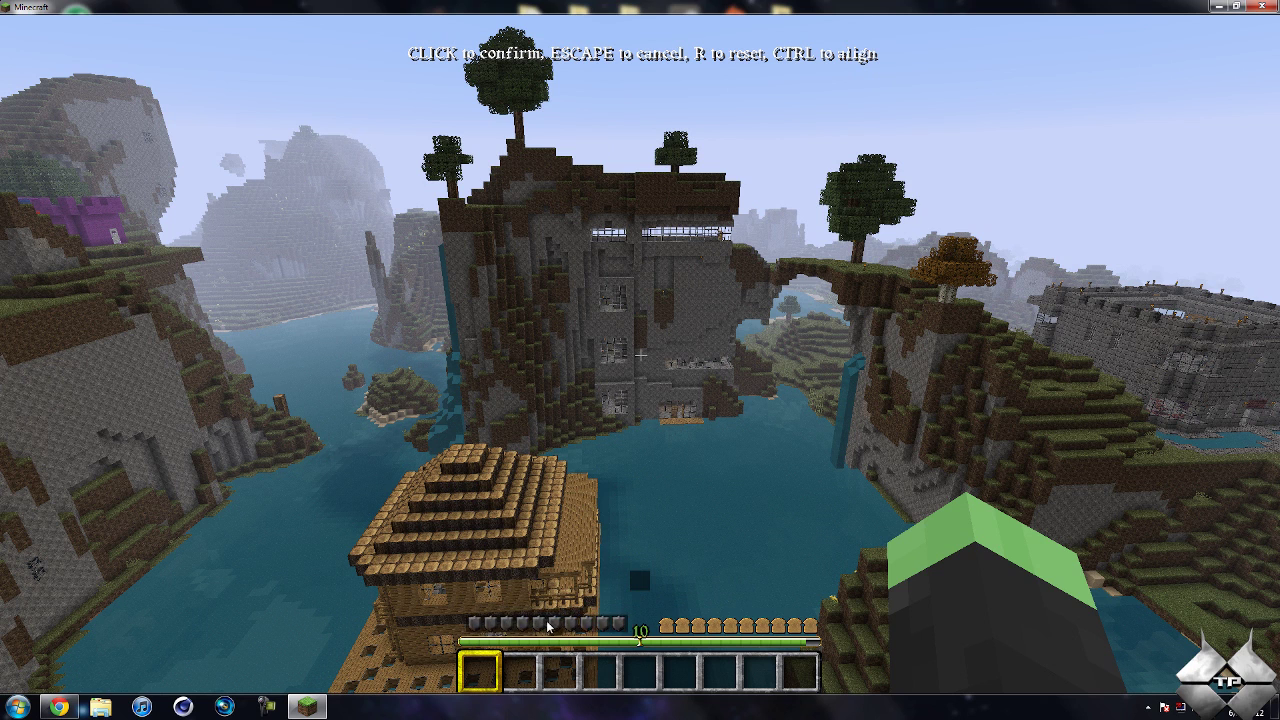
left_click(537, 627)
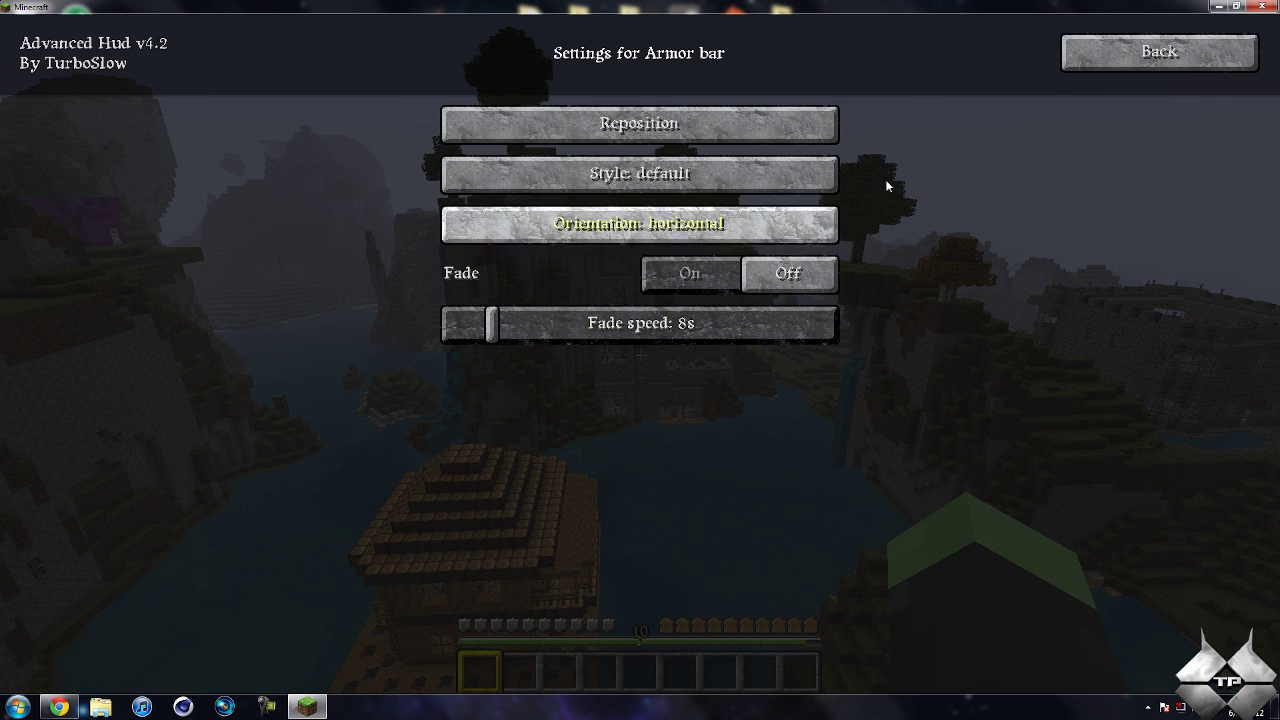
left_click(1126, 40)
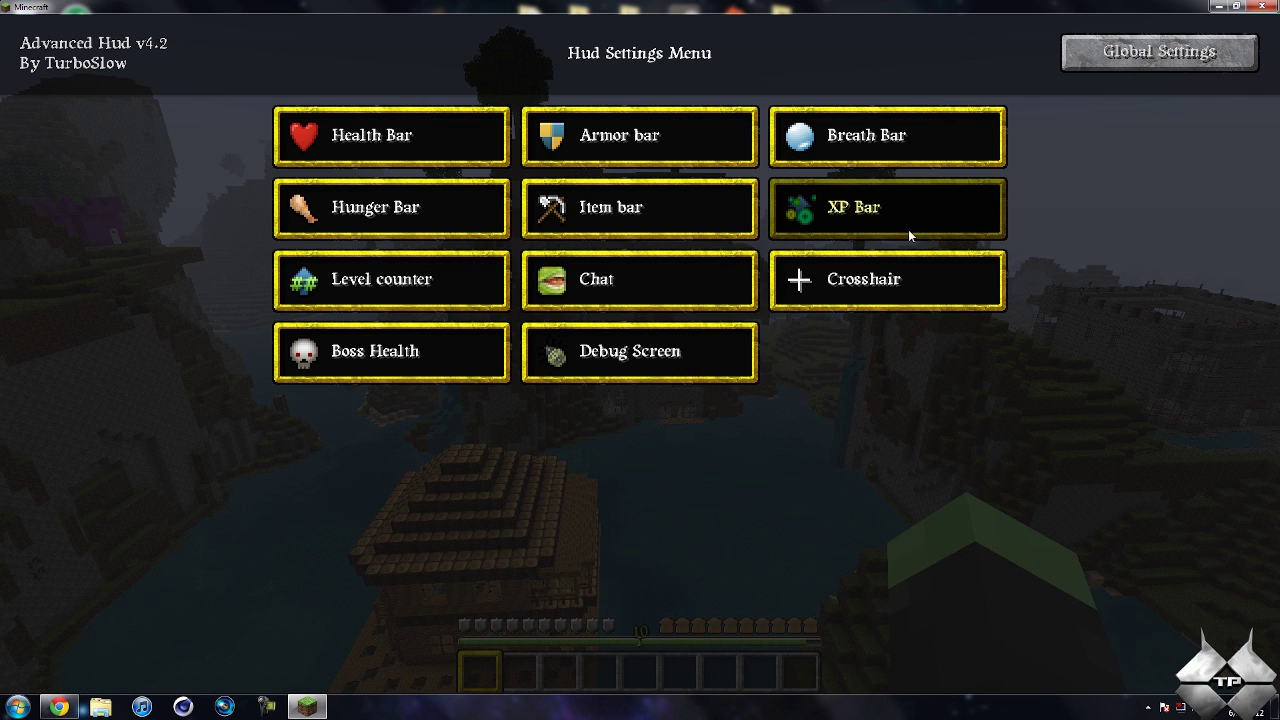
Move the XP bar to the top of the screen.
left_click(878, 232)
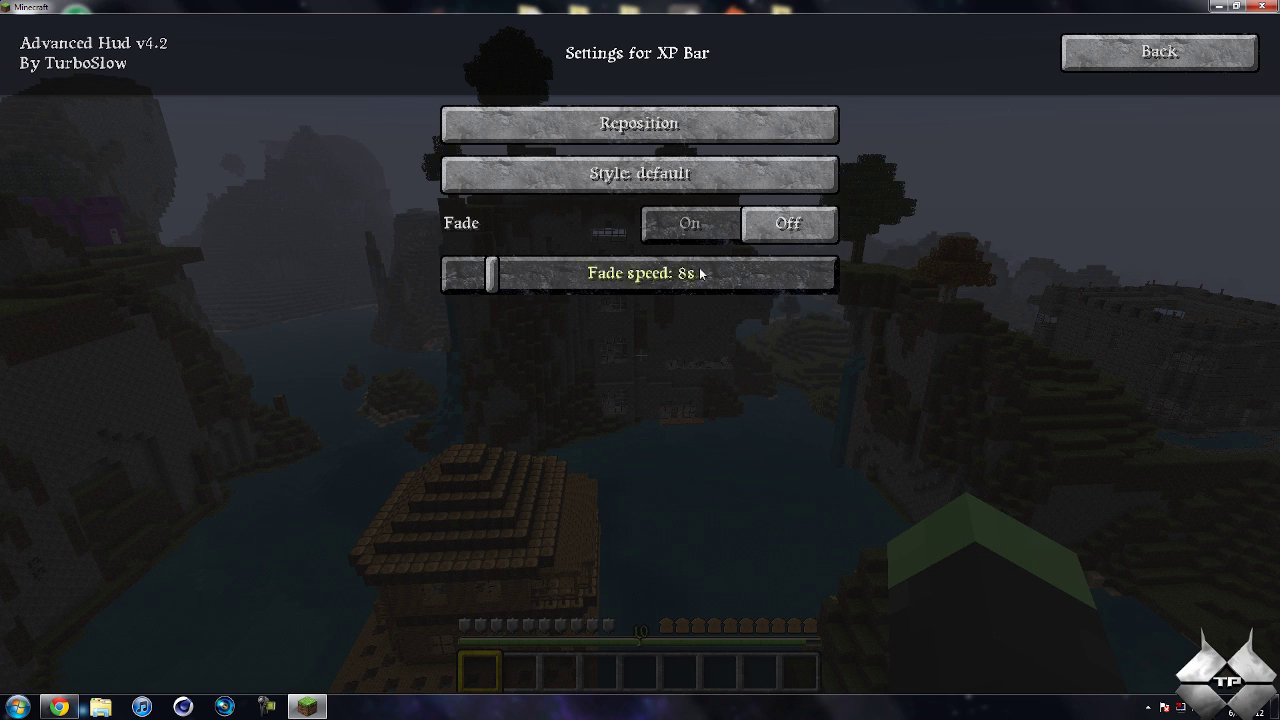
left_click(686, 126)
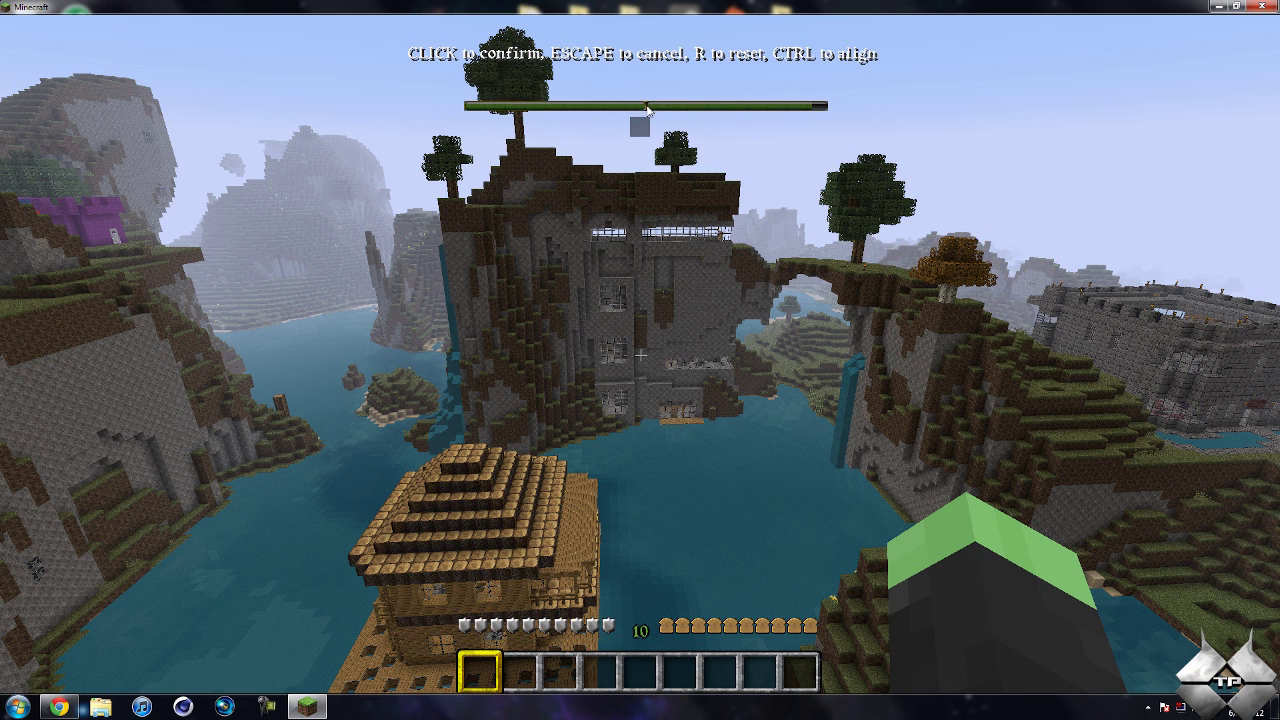
left_click(651, 110)
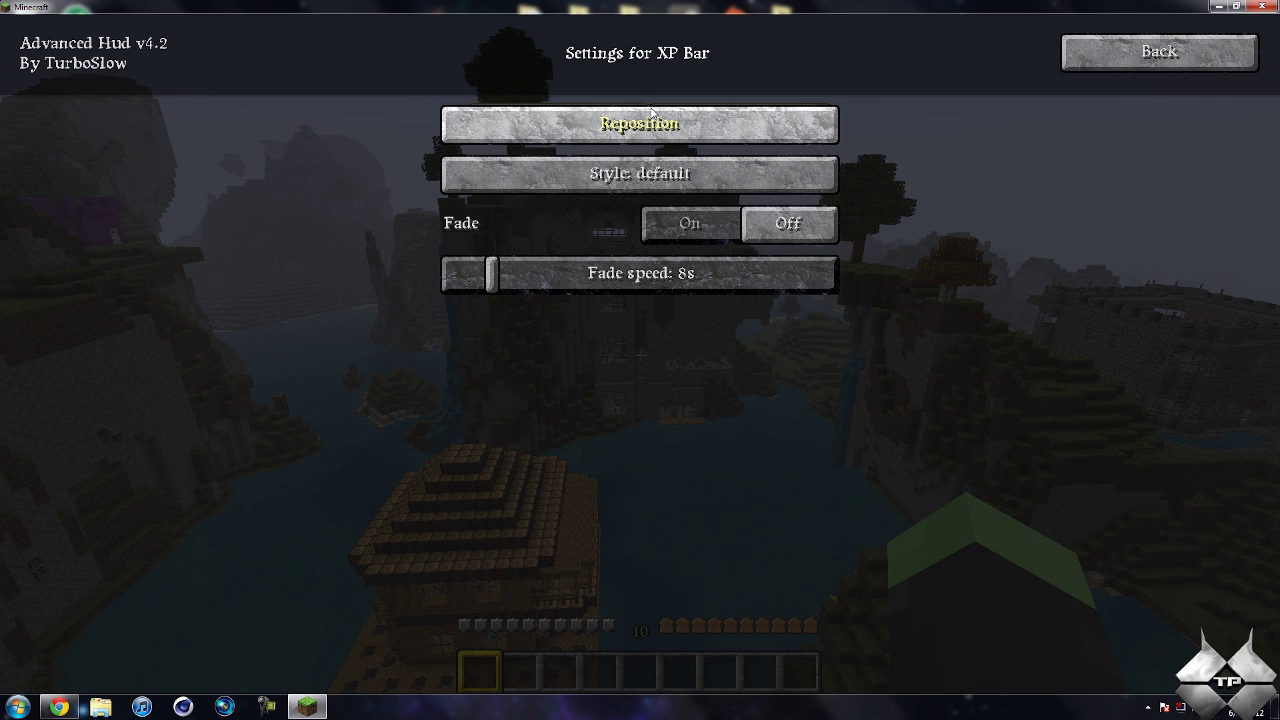
left_click(1095, 60)
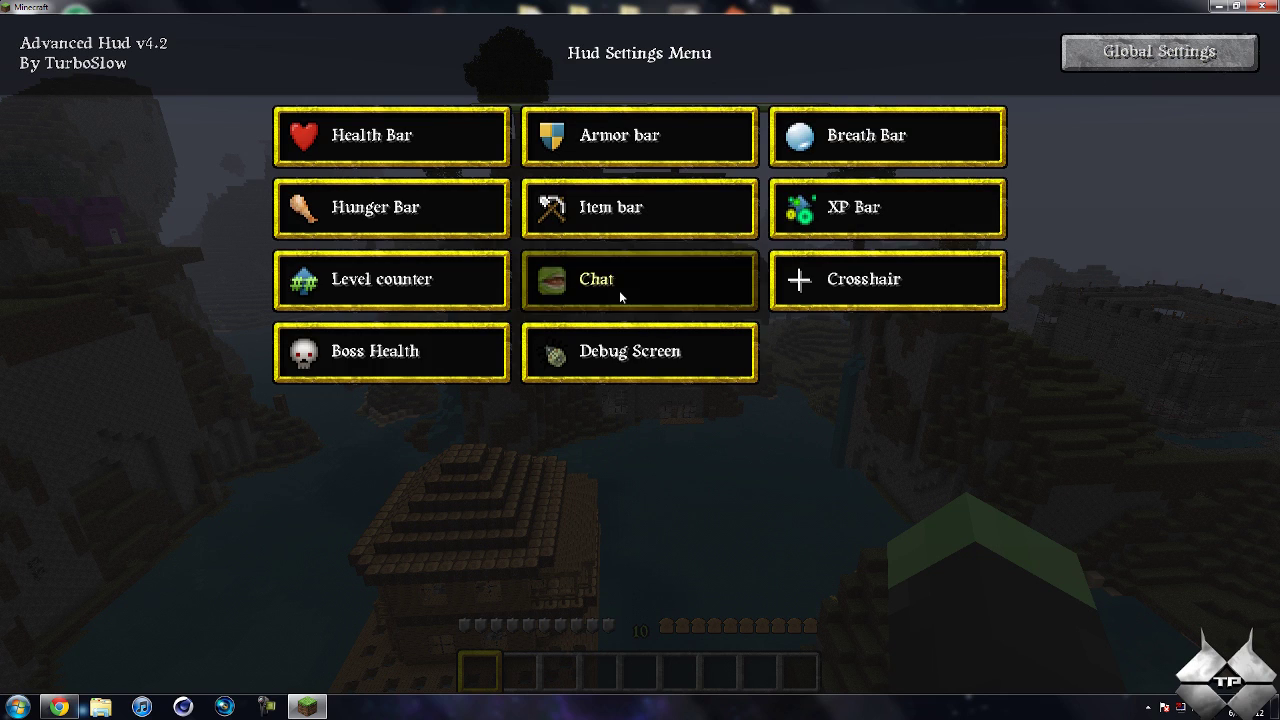
Reposition the chat box from the Chat settings and go back to the HUD element list.
left_click(585, 285)
left_click(642, 135)
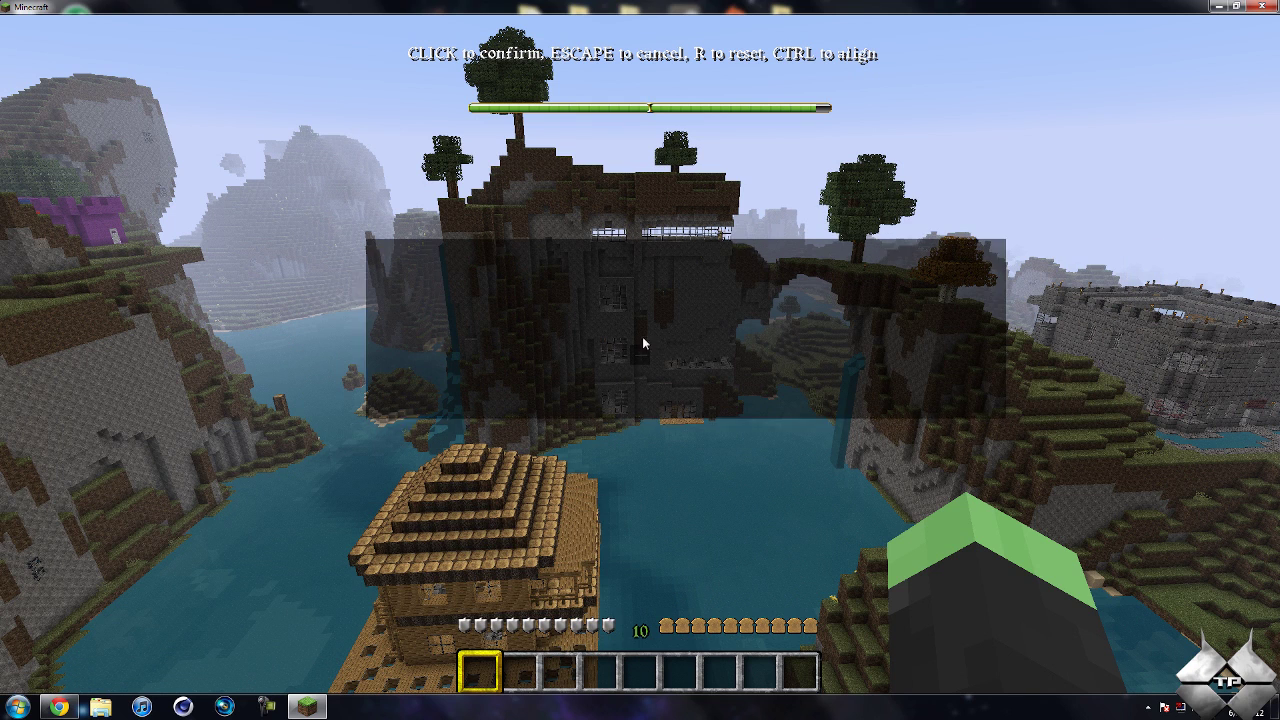
left_click(641, 357)
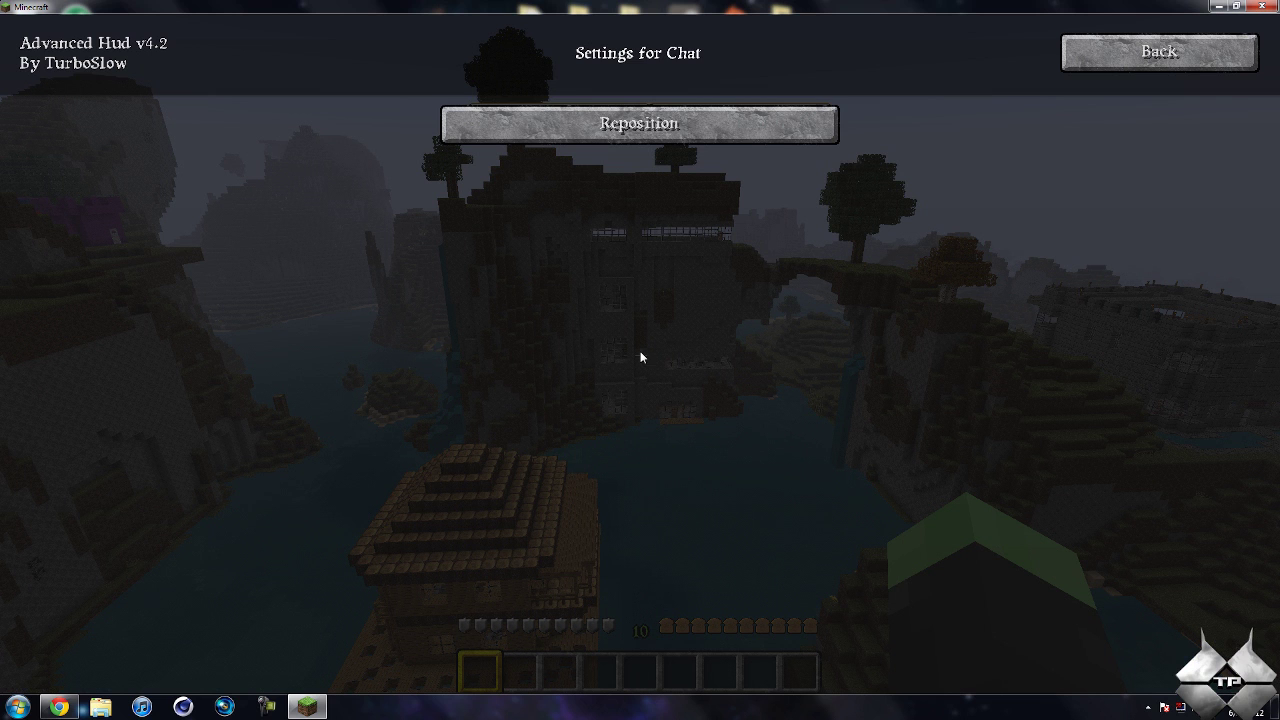
left_click(1113, 68)
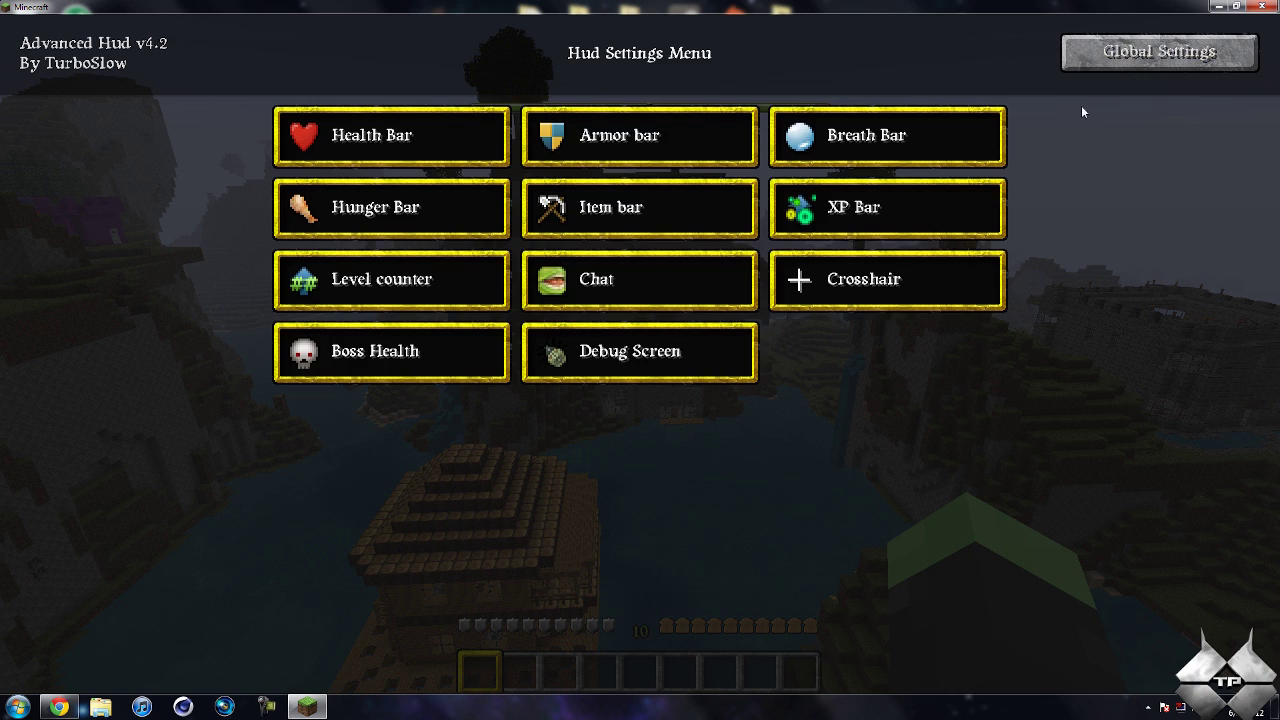
Change the crosshair style to style 5 and close the crosshair settings.
left_click(891, 282)
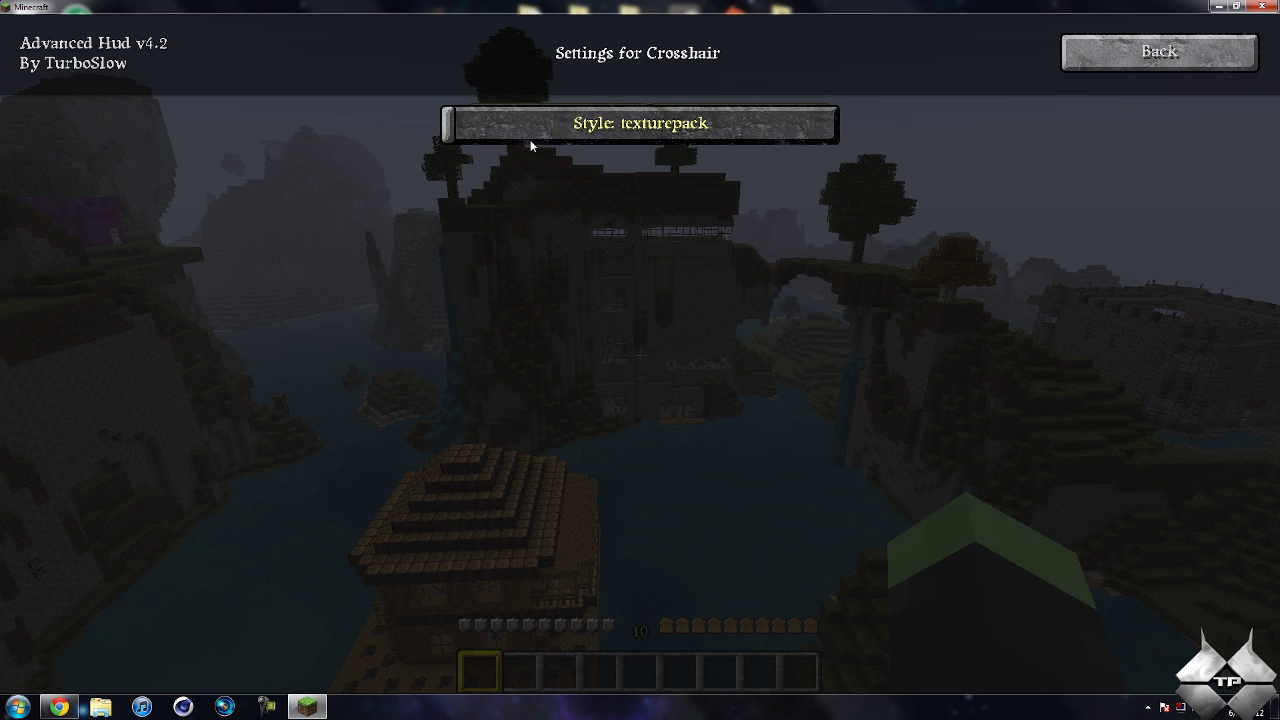
left_click_drag(461, 135, 418, 170)
left_click(1121, 52)
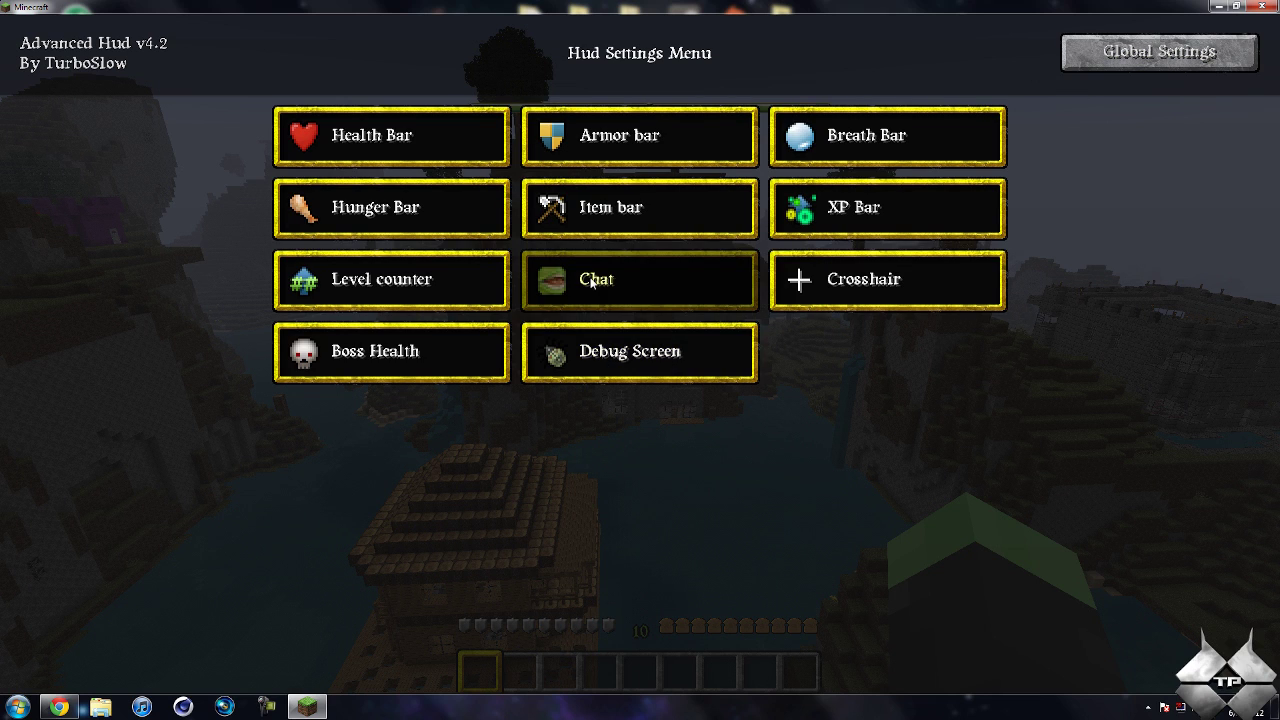
View the Boss Health settings, then move on to the Global Settings page.
left_click(382, 352)
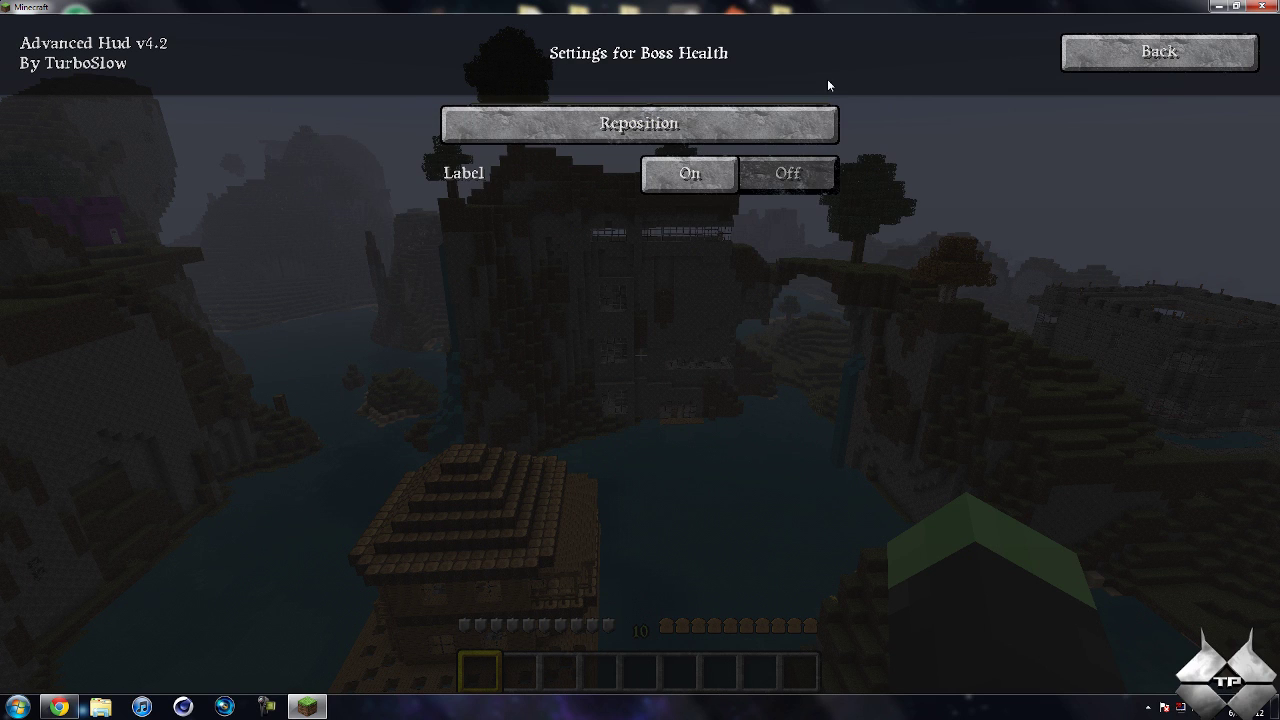
left_click(1113, 55)
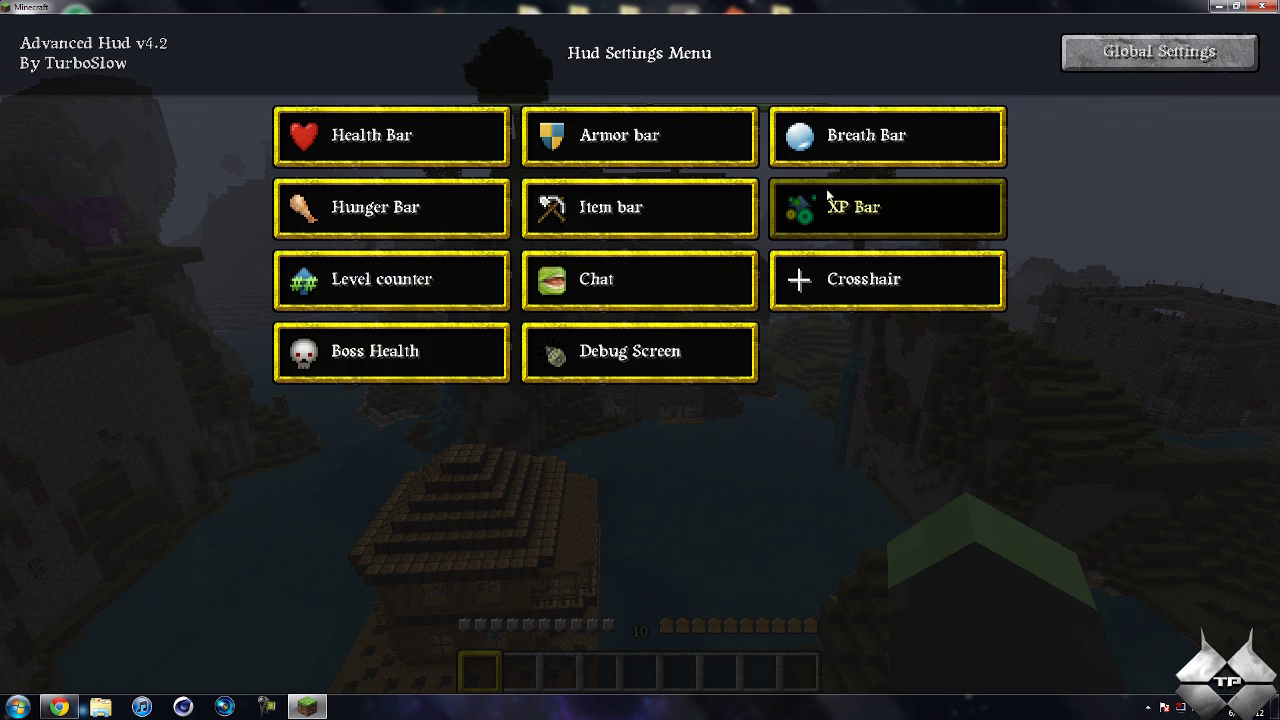
left_click(1131, 60)
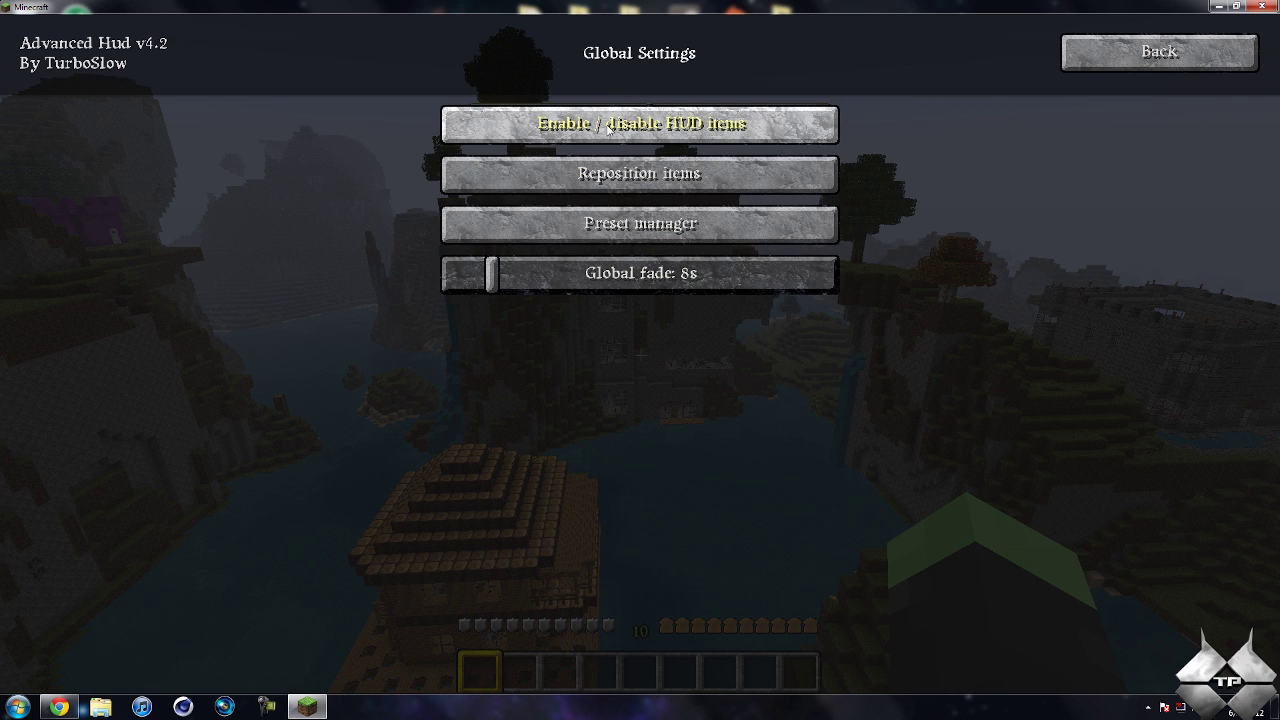
Set Minimap to On in the HUD items on/off list and resume the game.
left_click(689, 128)
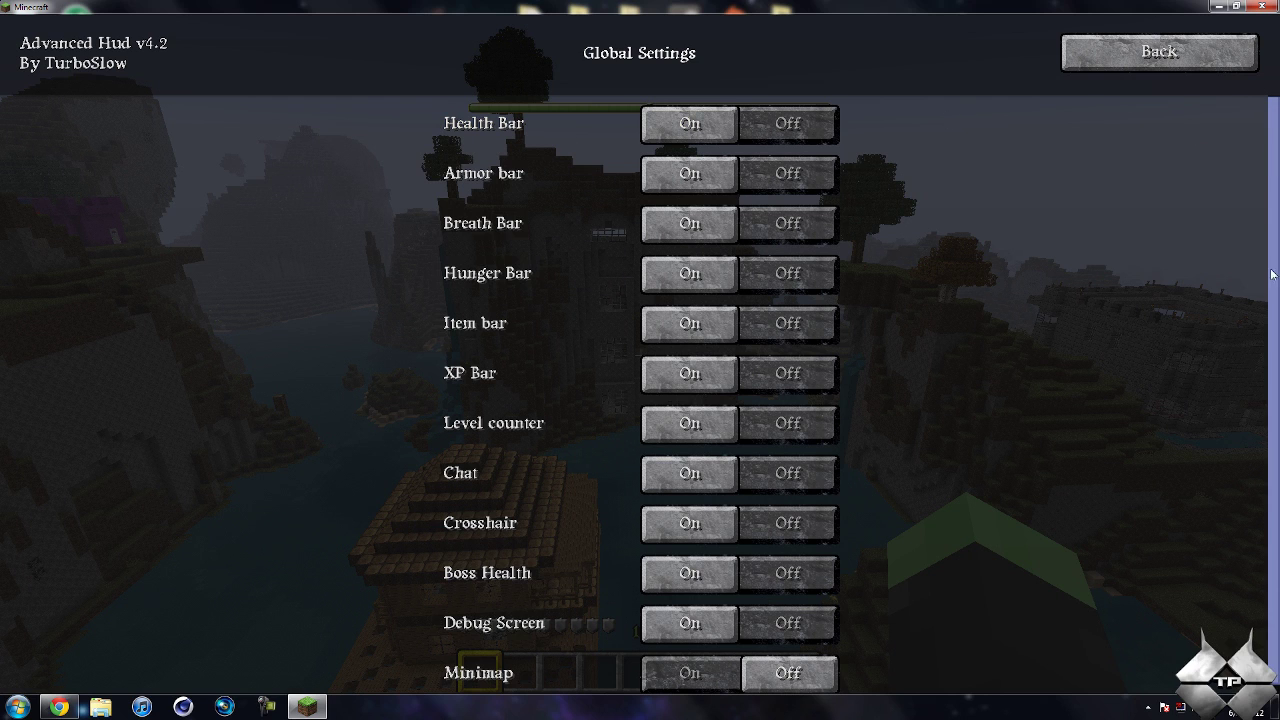
scroll(740, 450, "down", 1)
left_click(690, 665)
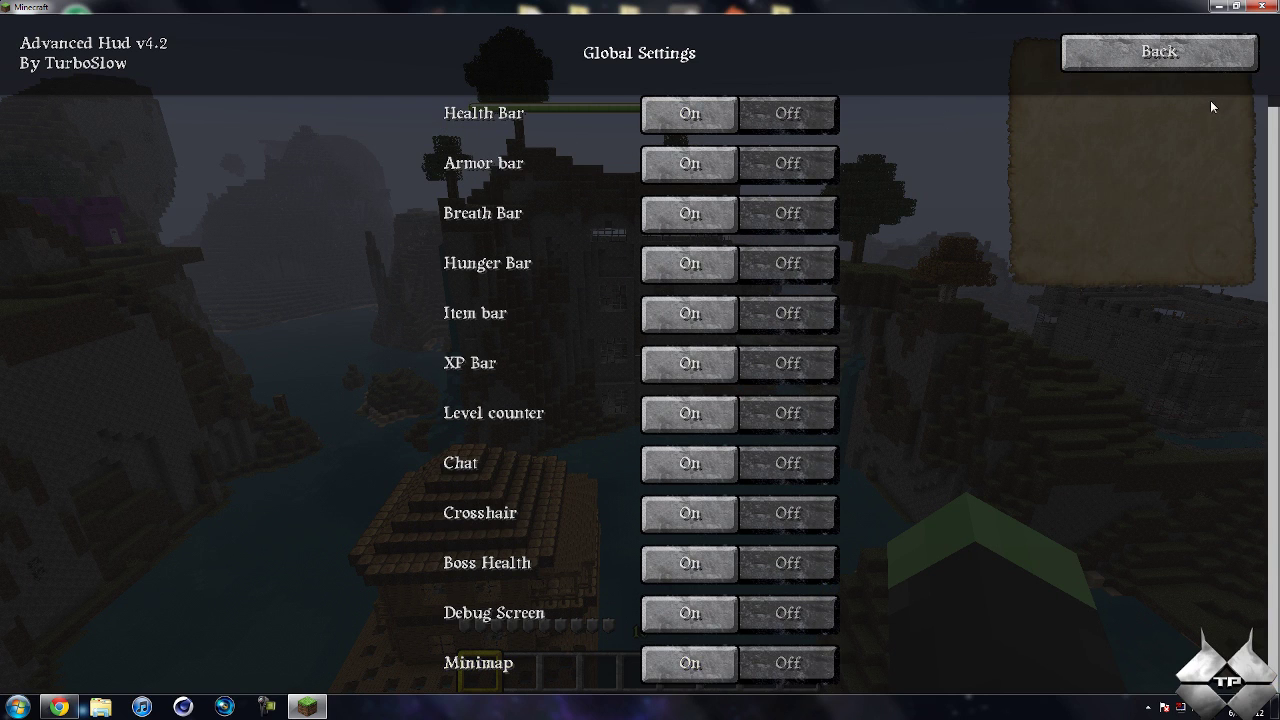
left_click(1186, 52)
left_click(1187, 52)
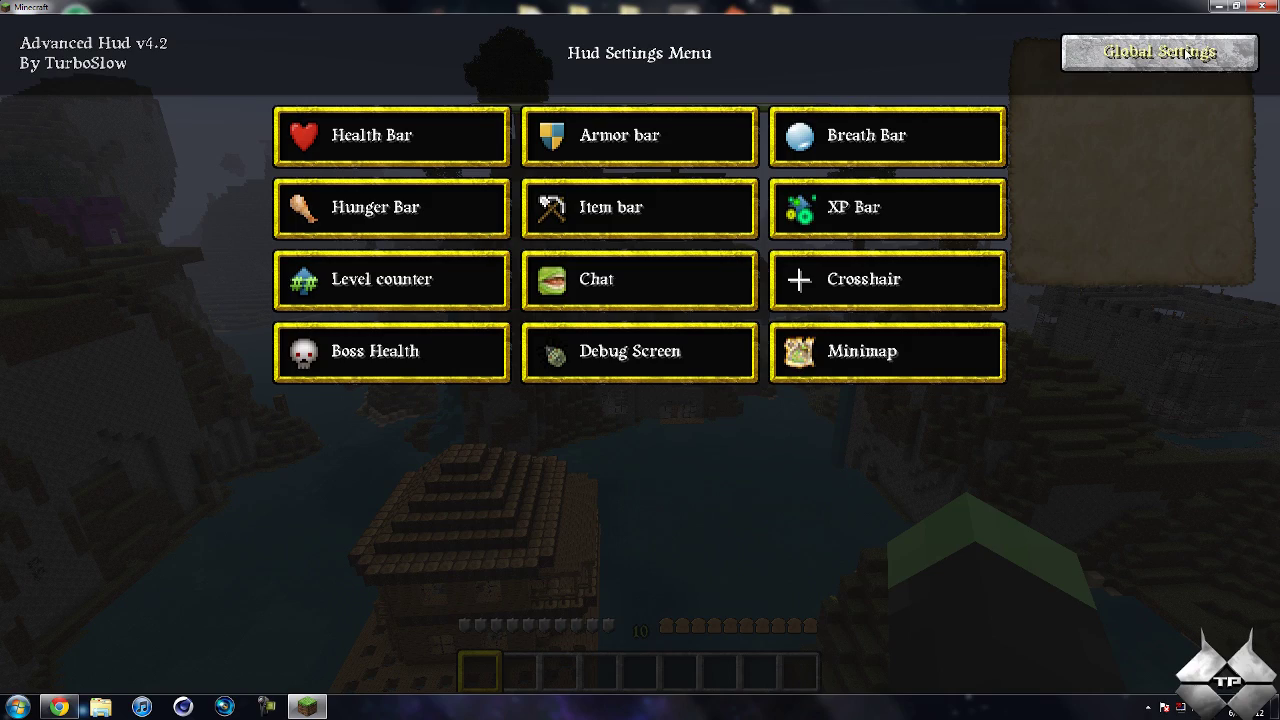
key("Escape")
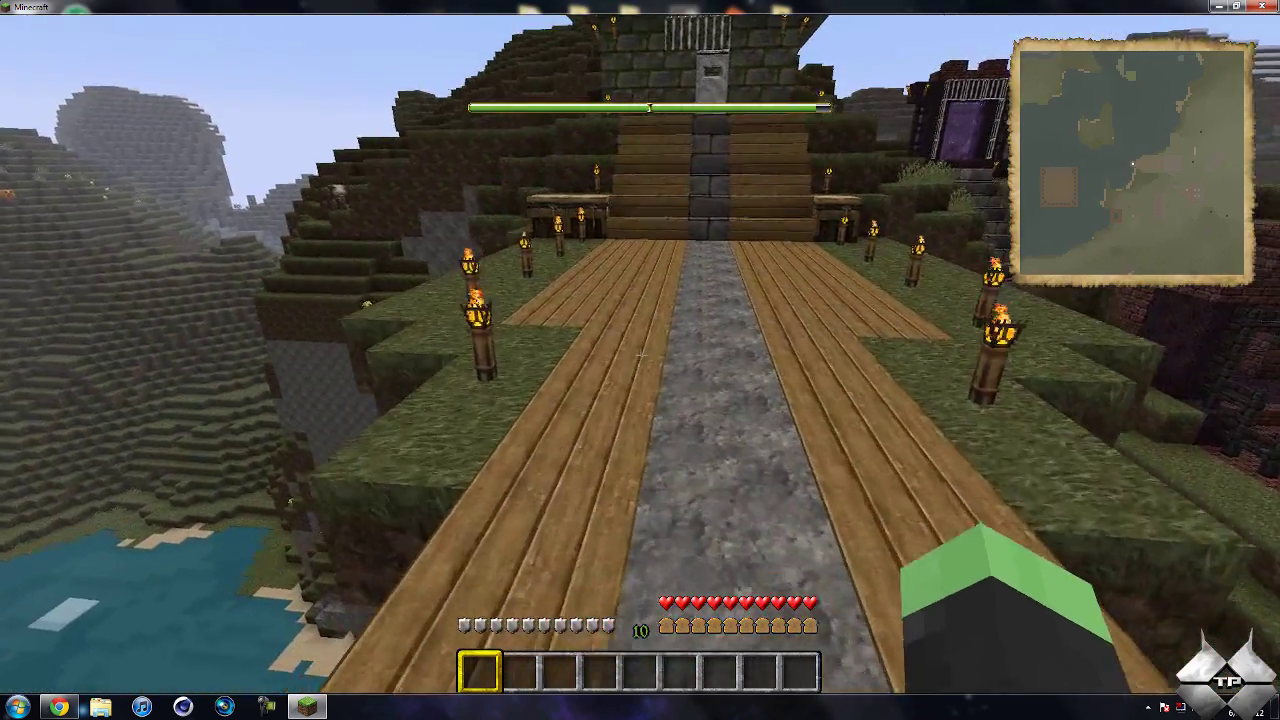
Fly along the plank path toward the temple and above the cliffs to view the new HUD.
key("w")
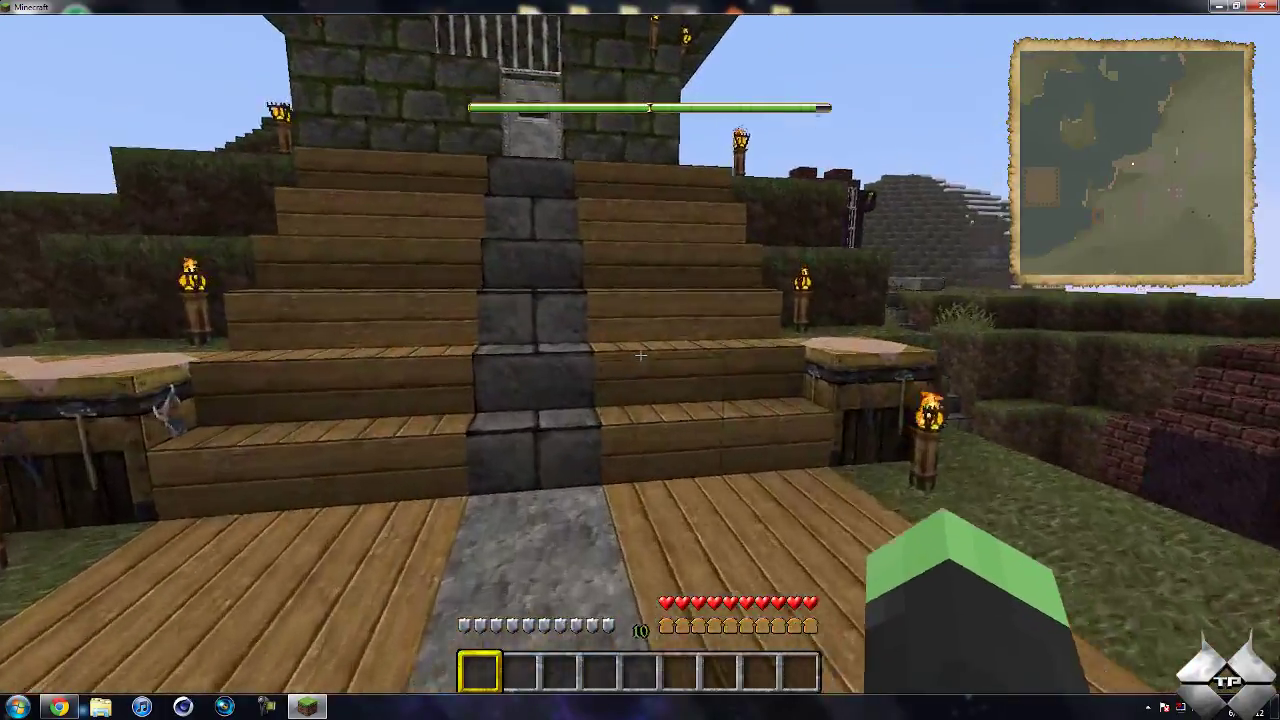
key("w")
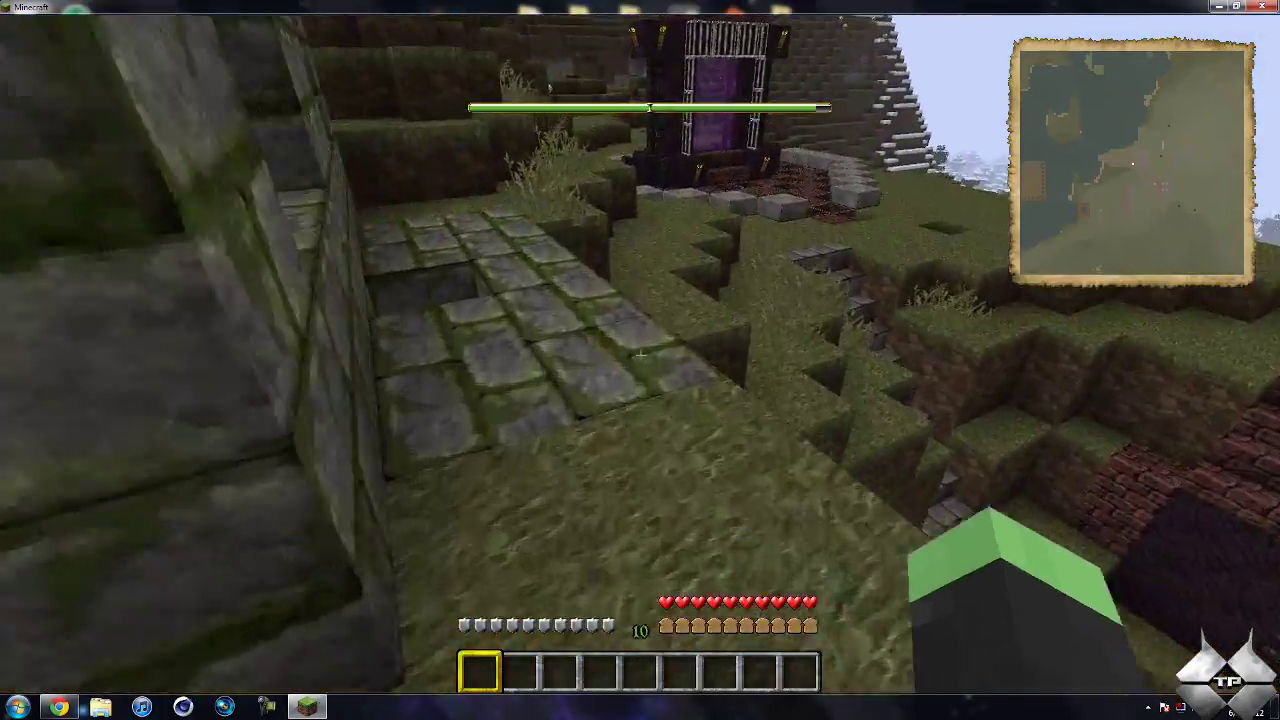
key("w")
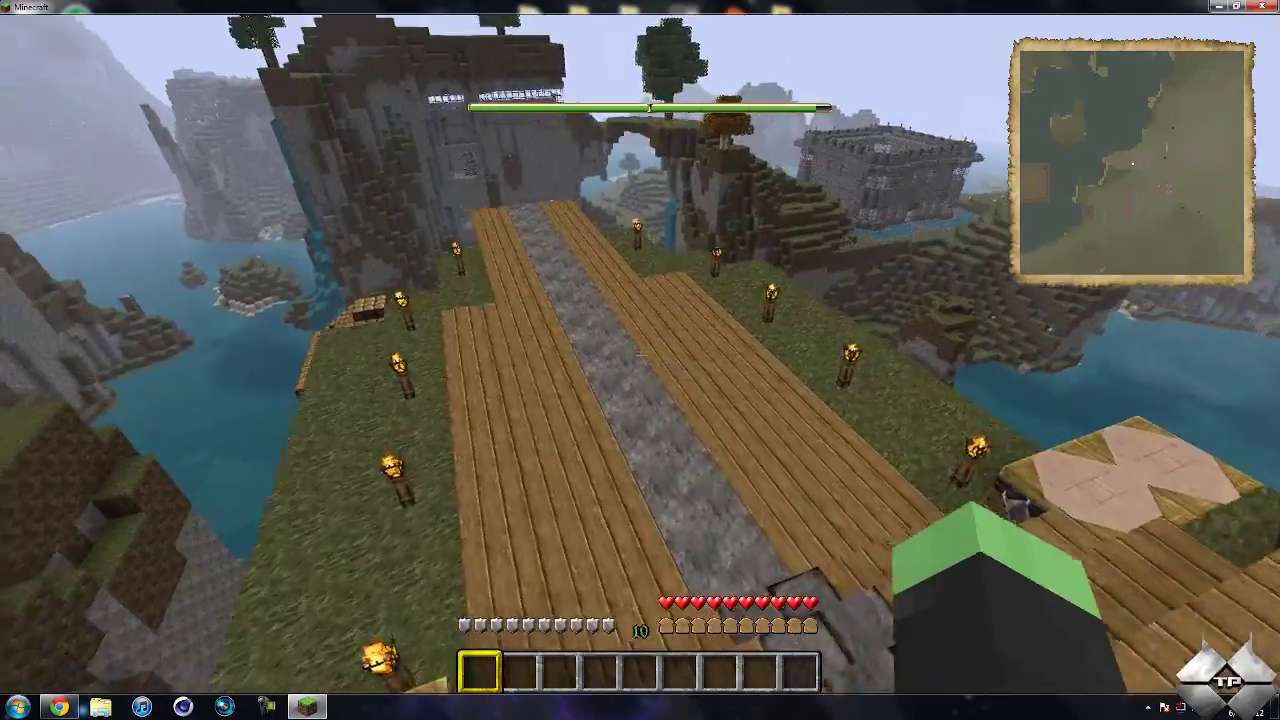
key("w")
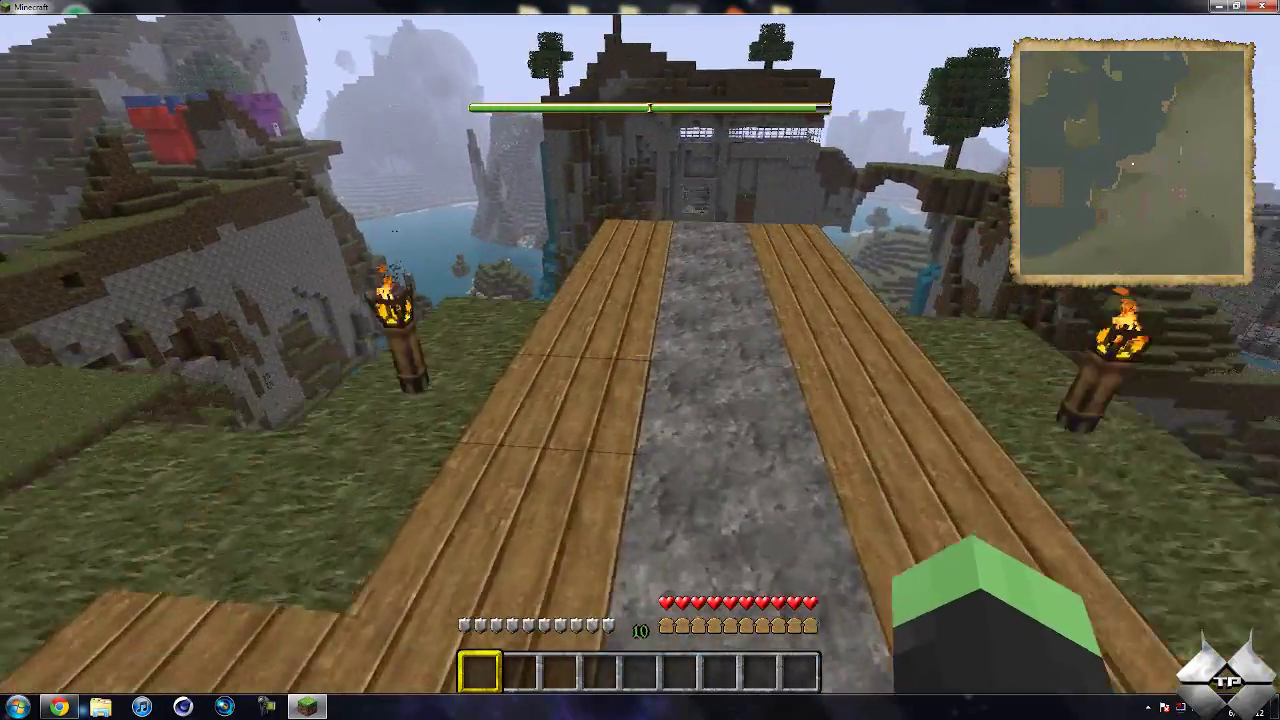
key("w")
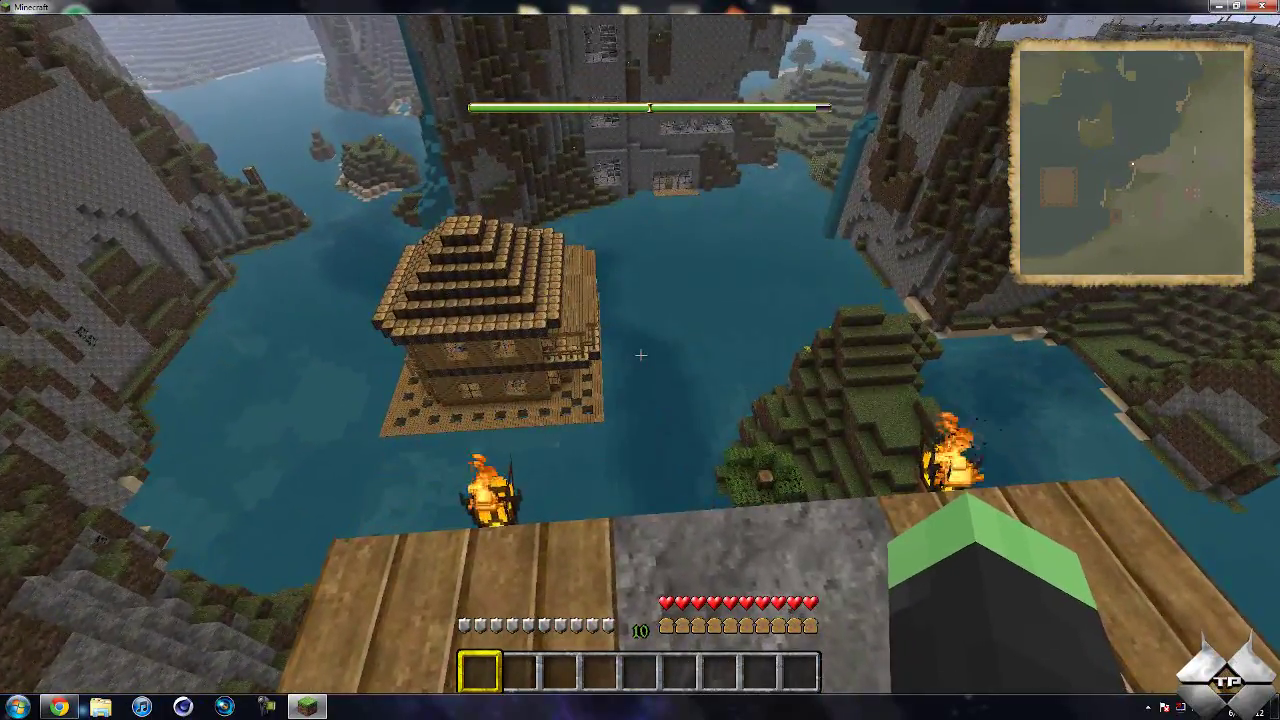
Check the inventory, then save and quit to the title screen.
key("e")
key("e")
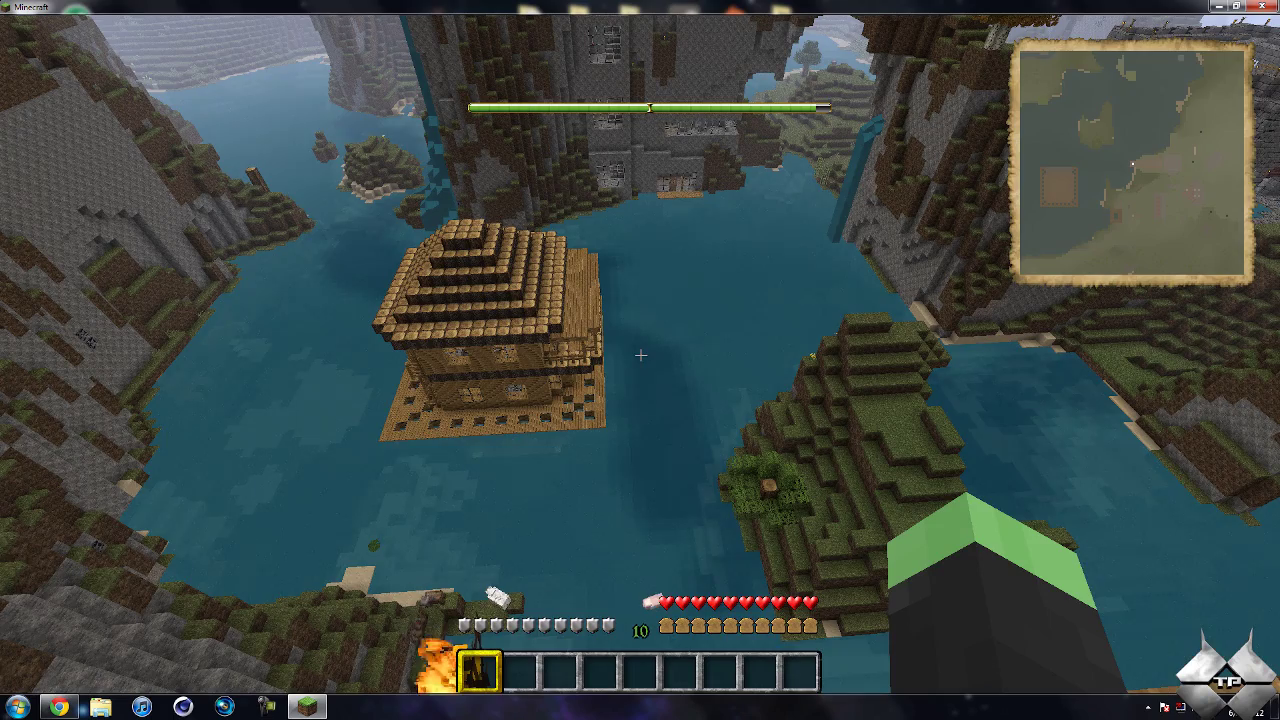
key("Escape")
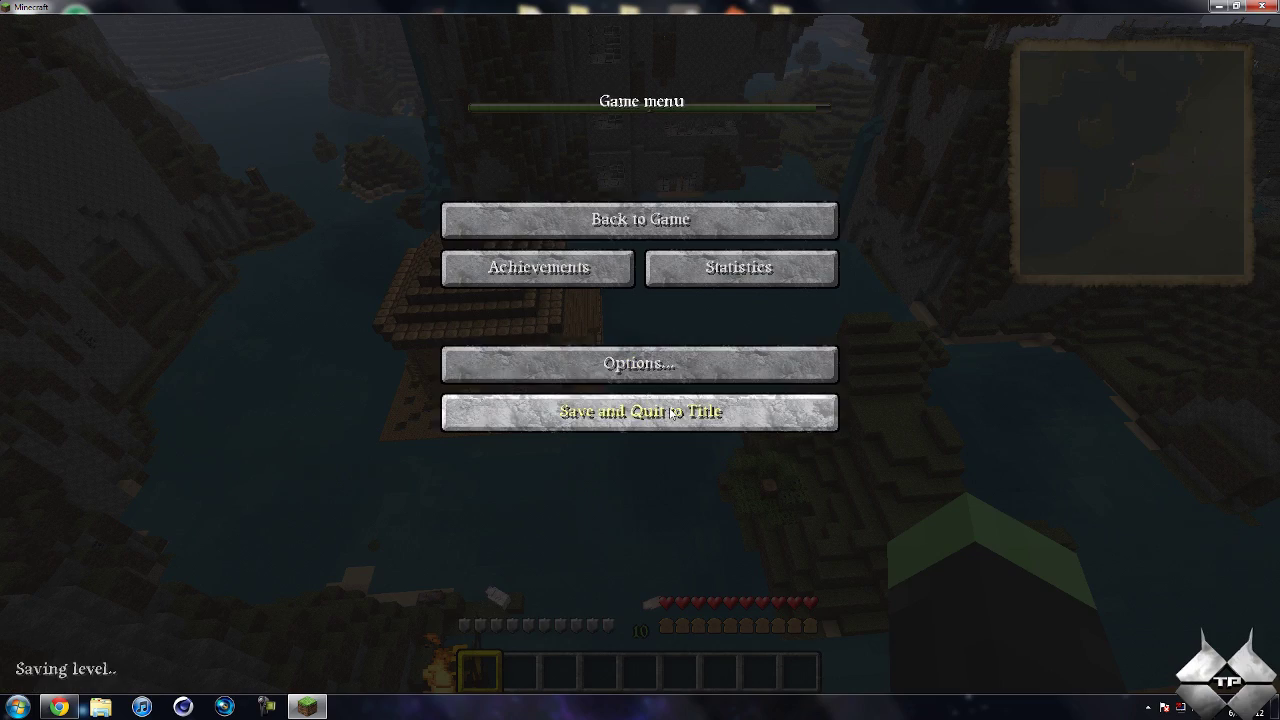
left_click(670, 411)
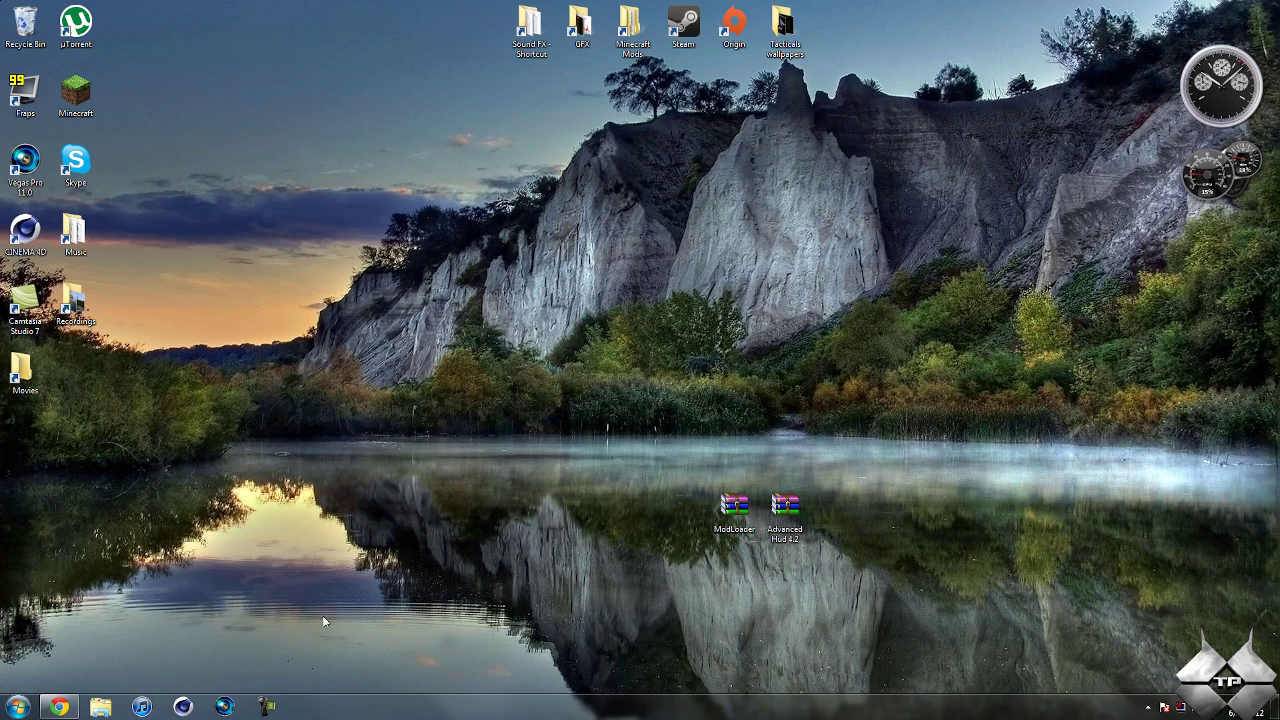
In Chrome, scroll the Advanced HUD 4.2 forum thread down to its Download section.
left_click(62, 708)
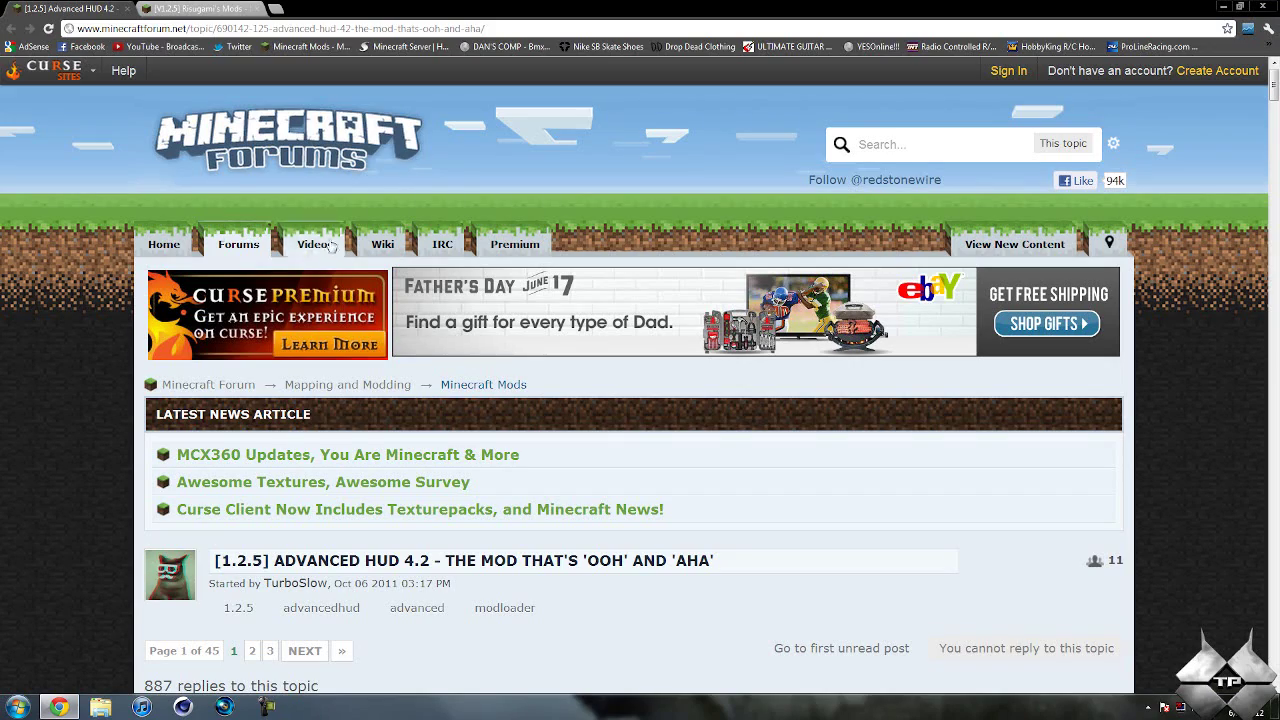
left_click(205, 8)
left_click(70, 8)
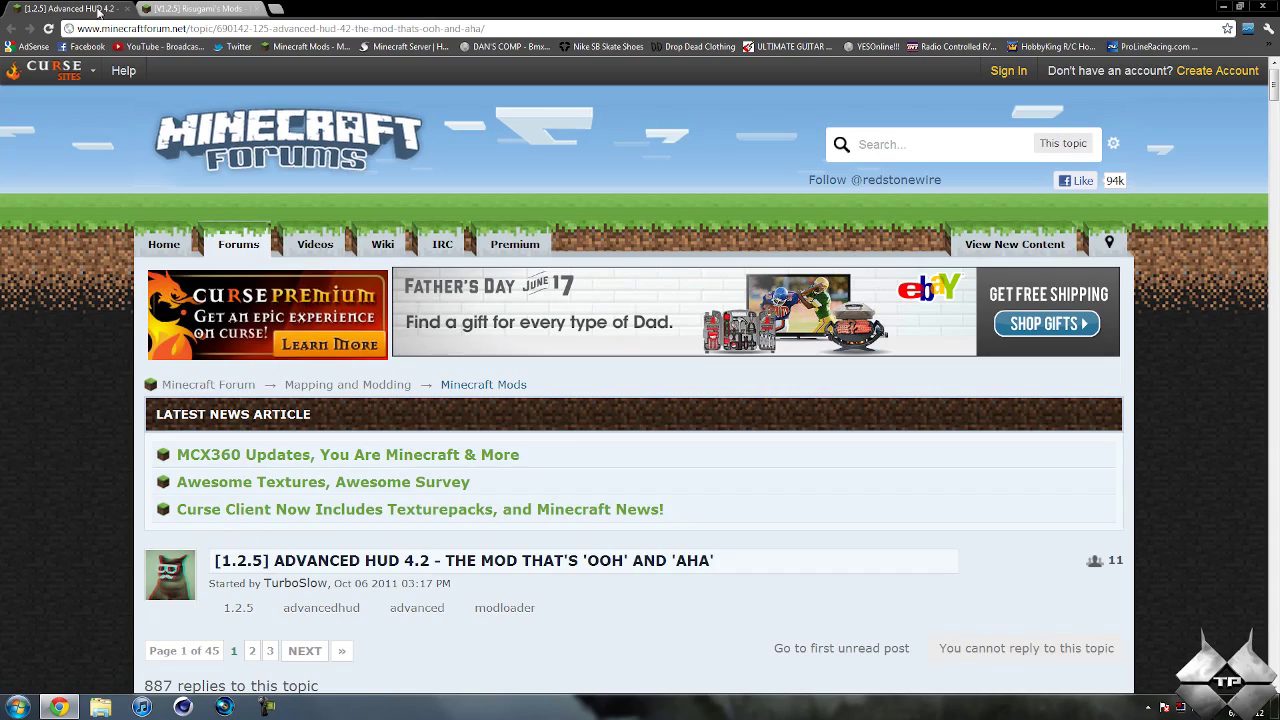
scroll(727, 233, "down", 8)
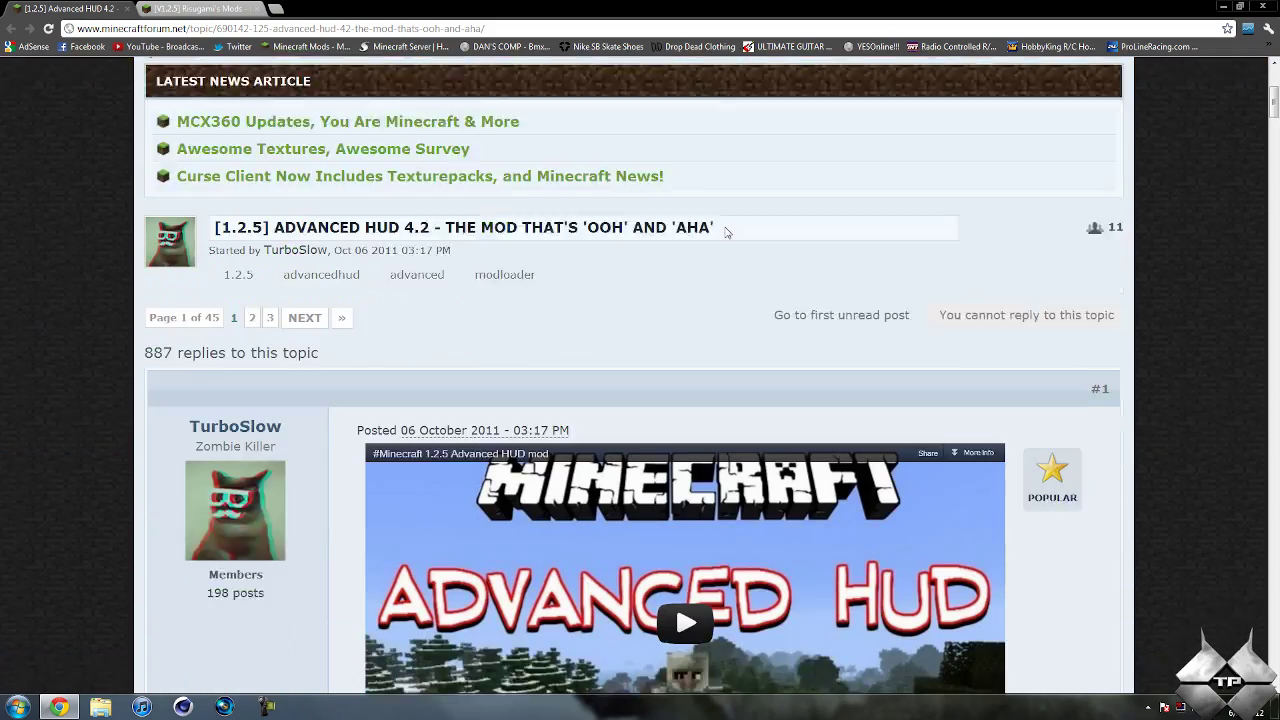
scroll(751, 214, "down", 7)
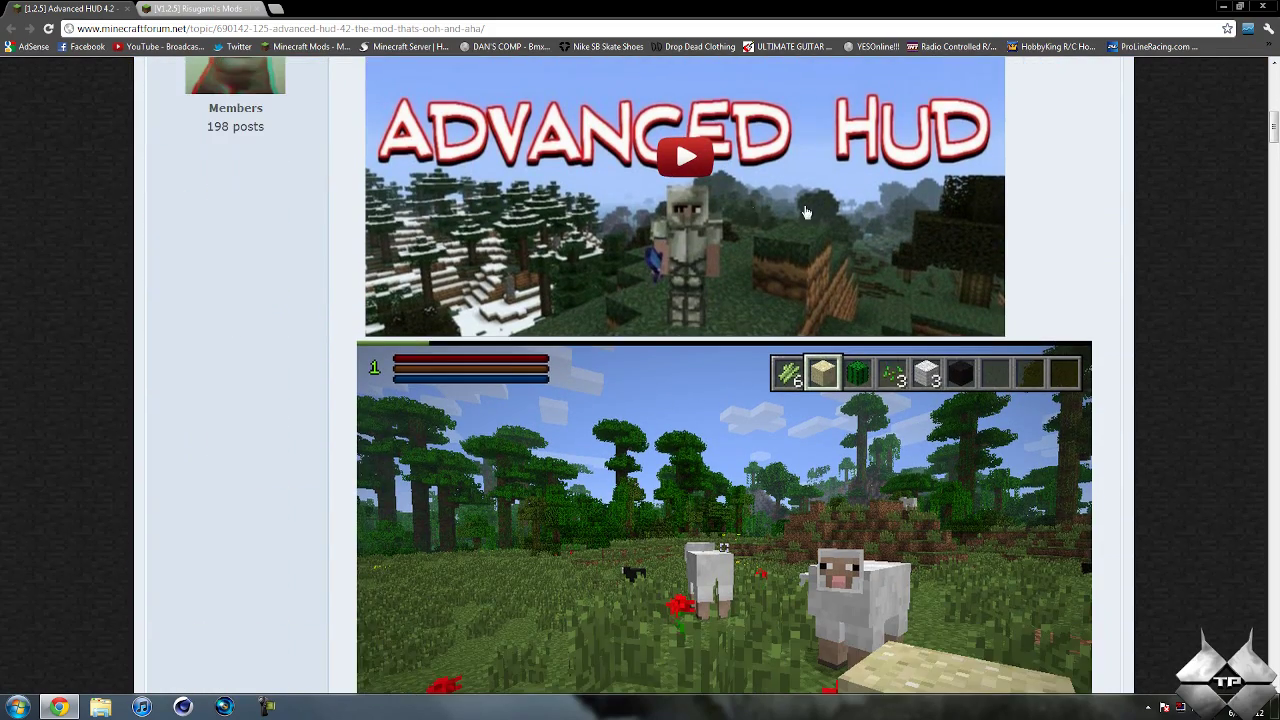
scroll(810, 188, "down", 3)
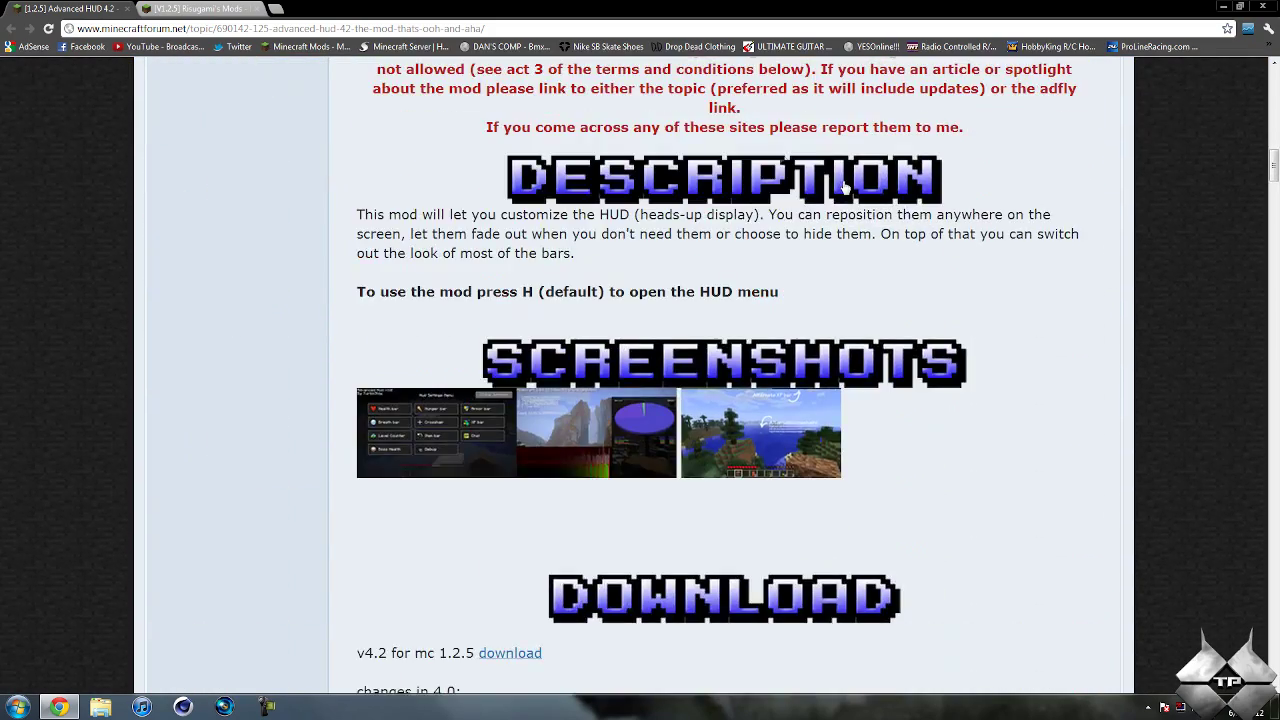
scroll(786, 200, "up", 2)
scroll(743, 243, "down", 3)
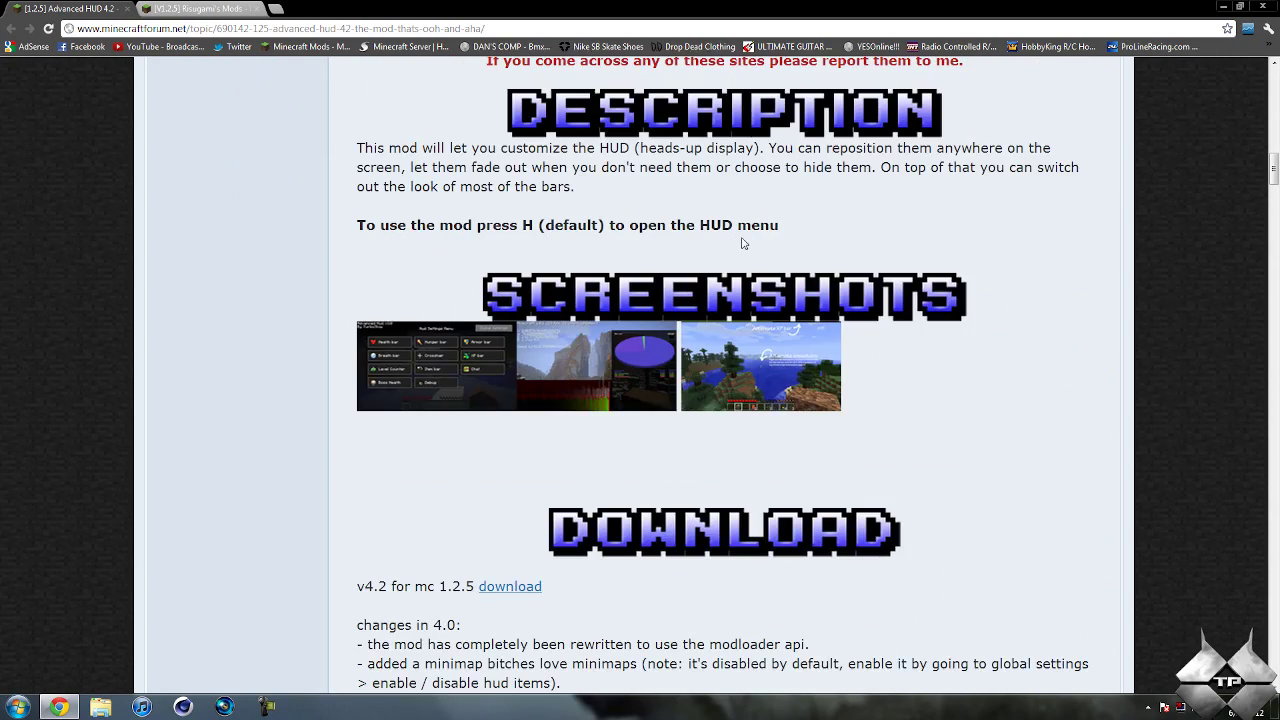
scroll(781, 265, "down", 2)
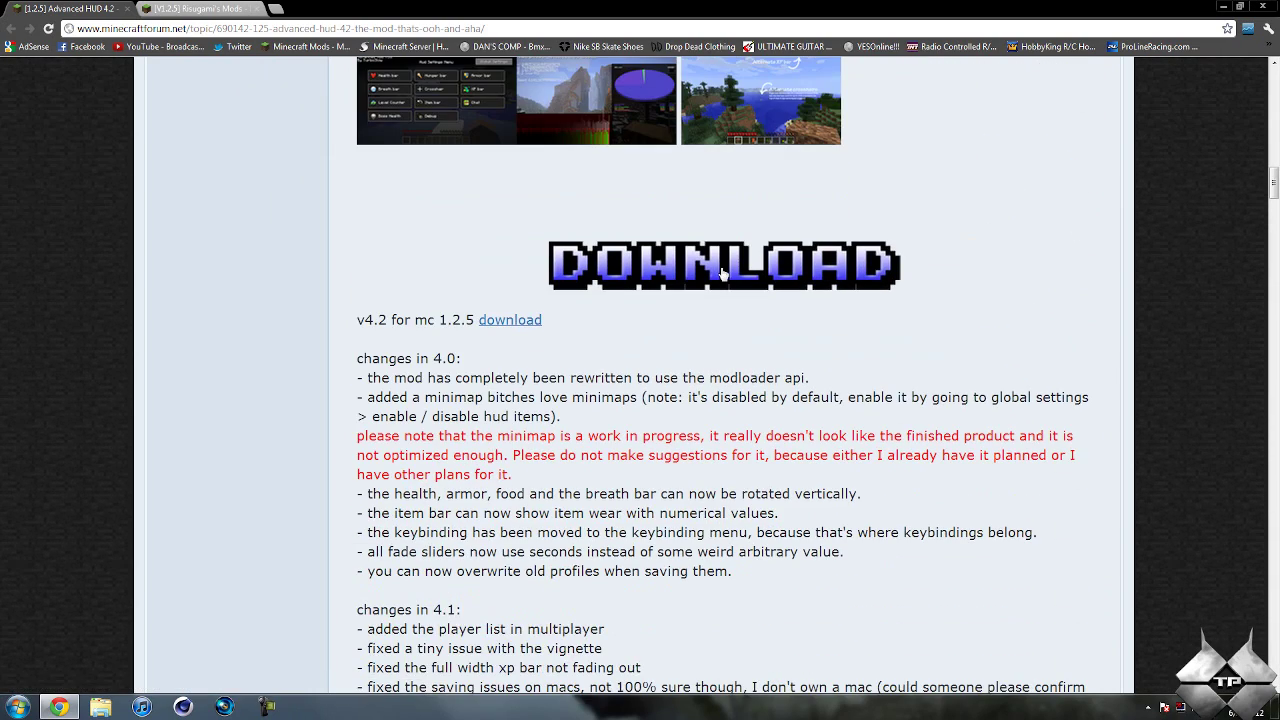
scroll(724, 274, "down", 1)
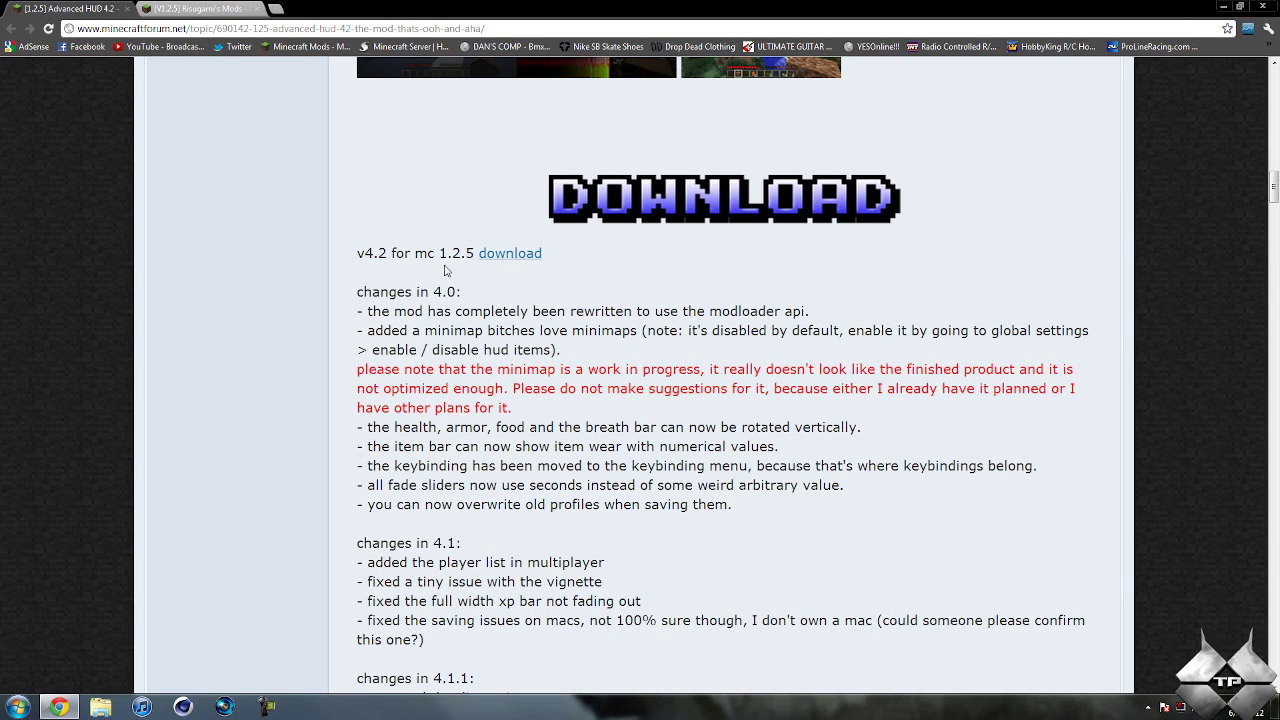
Download Advanced HUD v4.2 through the adf.ly link, skipping the ad, and return to the thread.
left_click(511, 259)
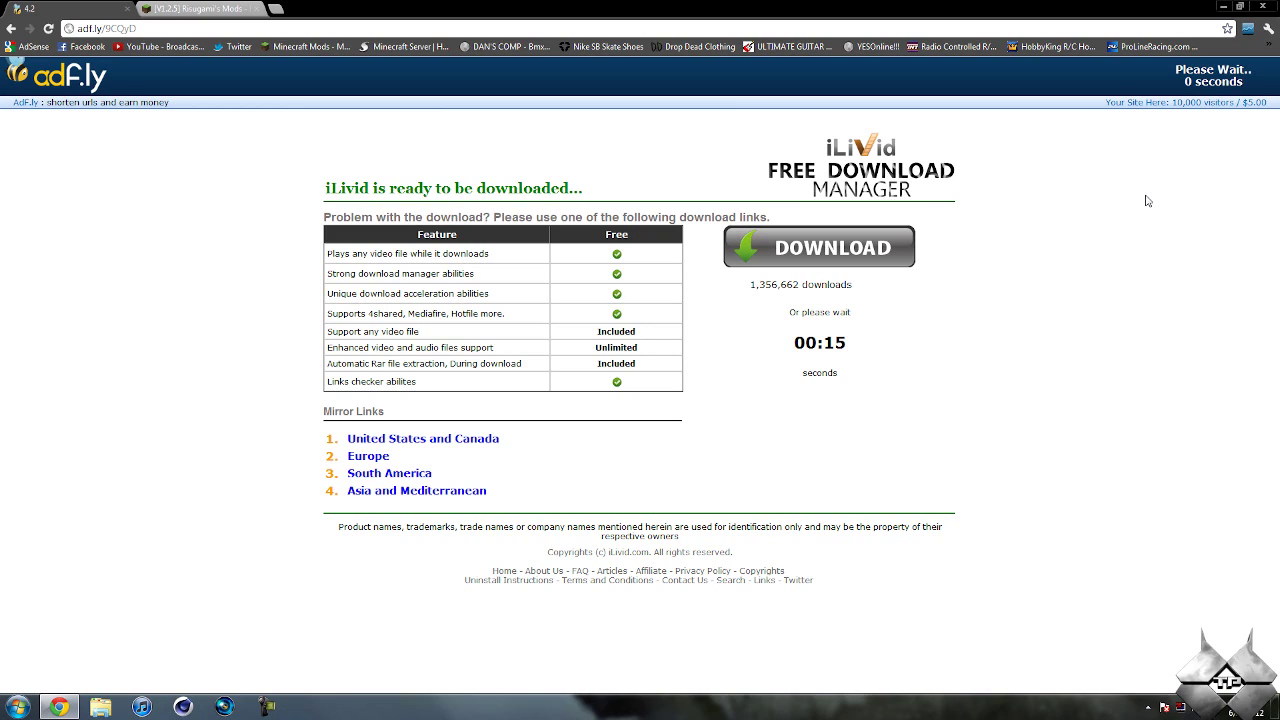
left_click(1215, 84)
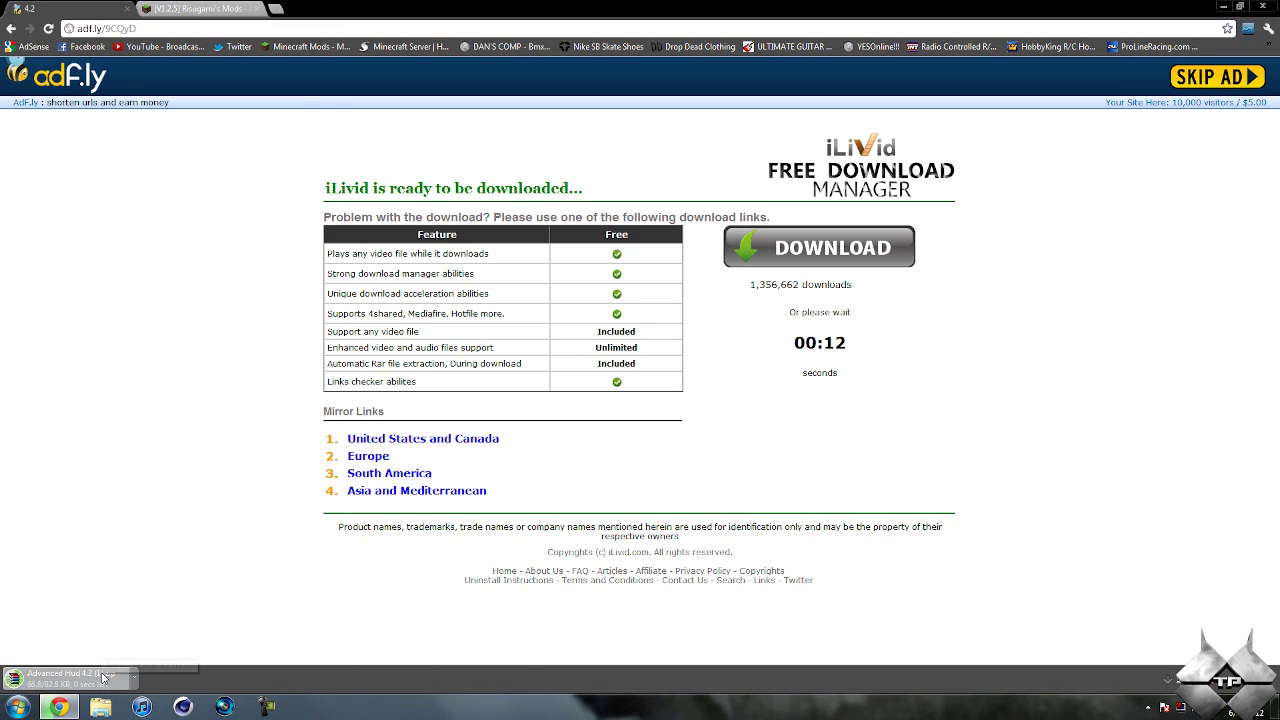
left_click(11, 28)
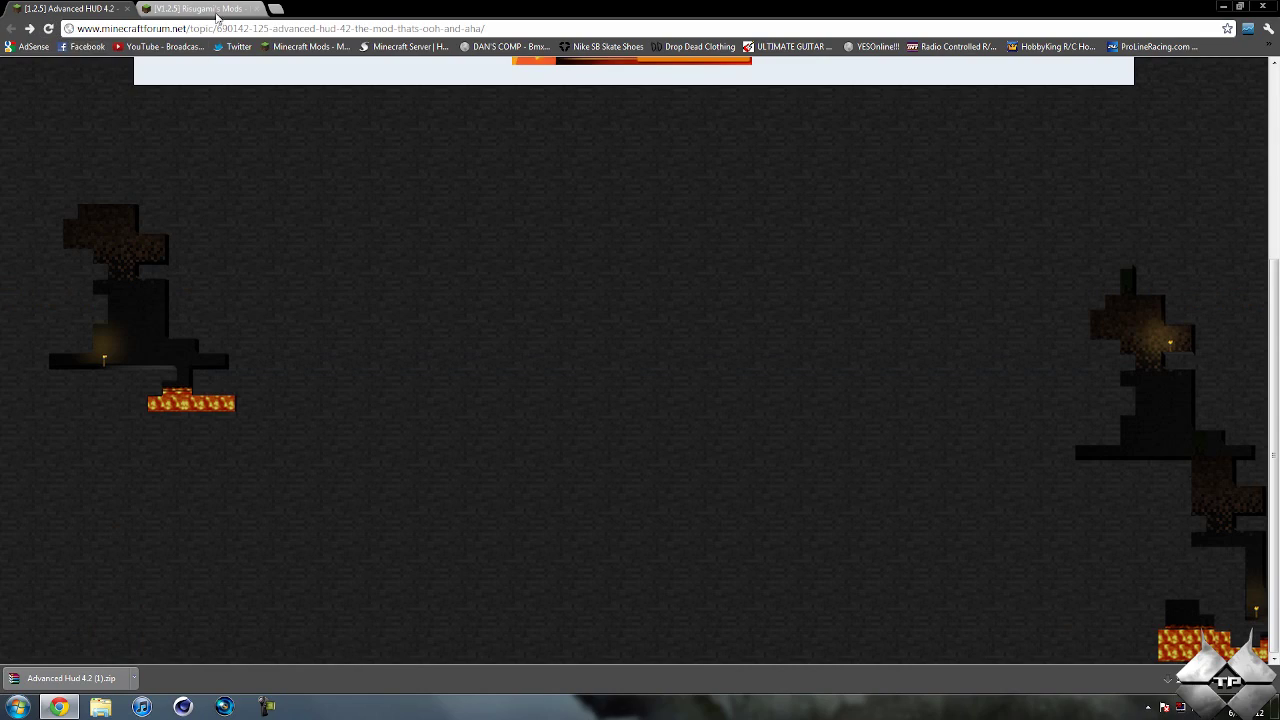
Scroll the Risugami's Mods thread, close Chrome, and drag Advanced Hud 4.2 (1) to the Recycle Bin.
left_click(218, 9)
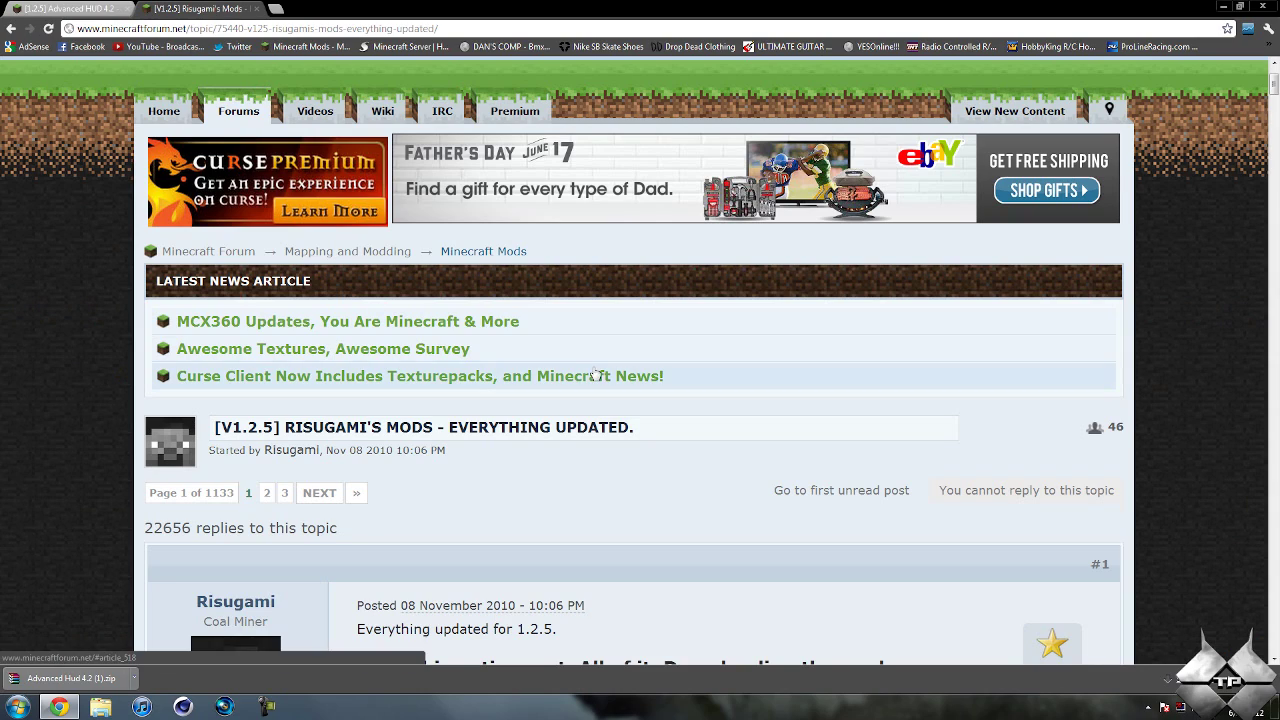
scroll(594, 374, "down", 15)
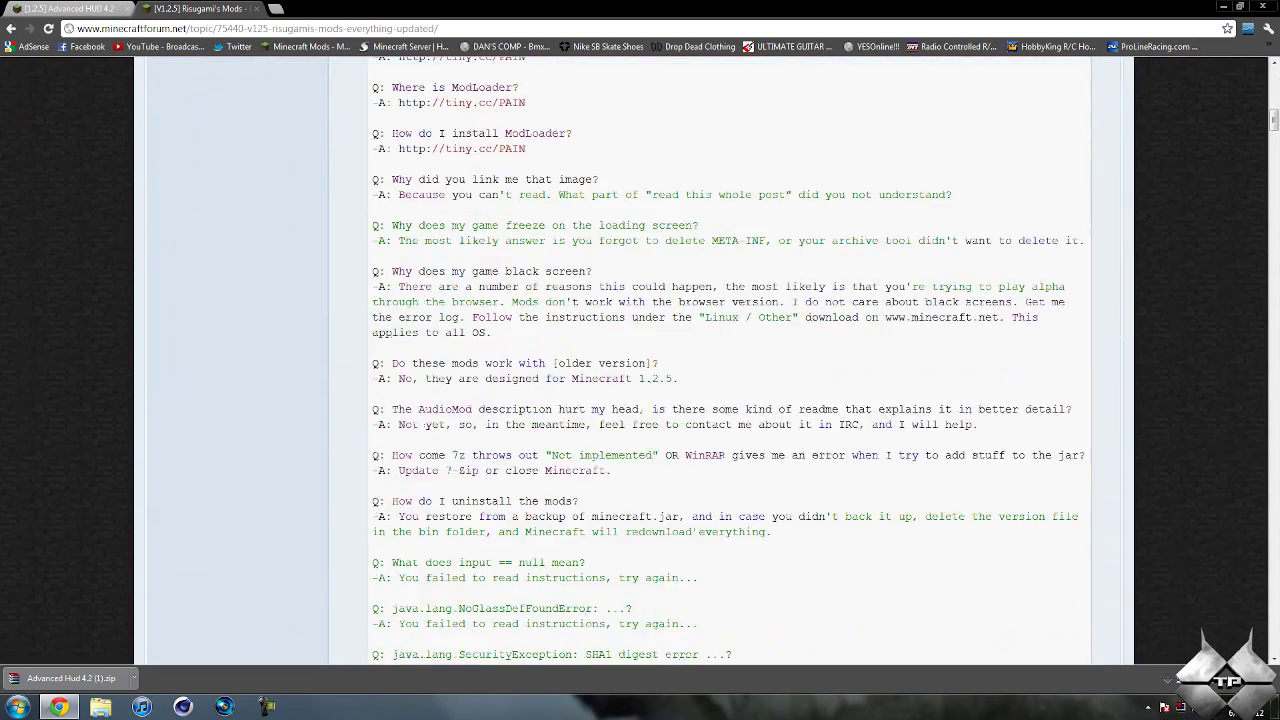
scroll(594, 374, "down", 9)
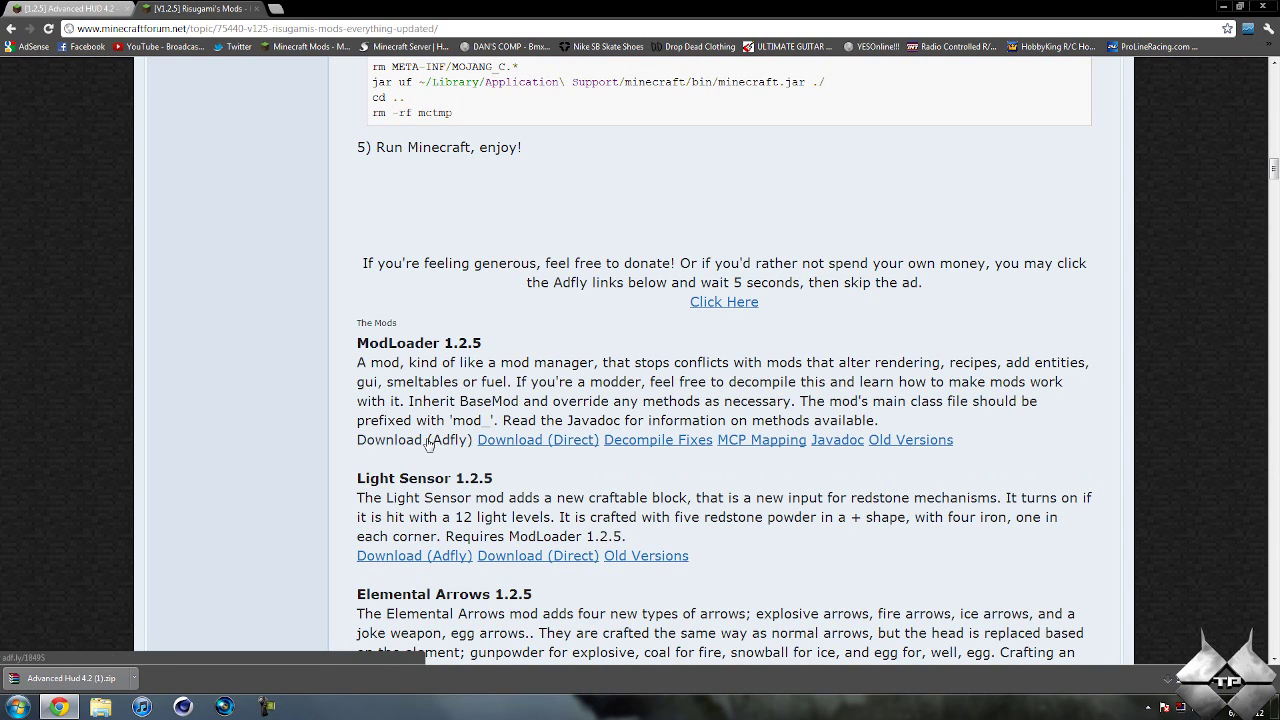
scroll(428, 443, "down", 1)
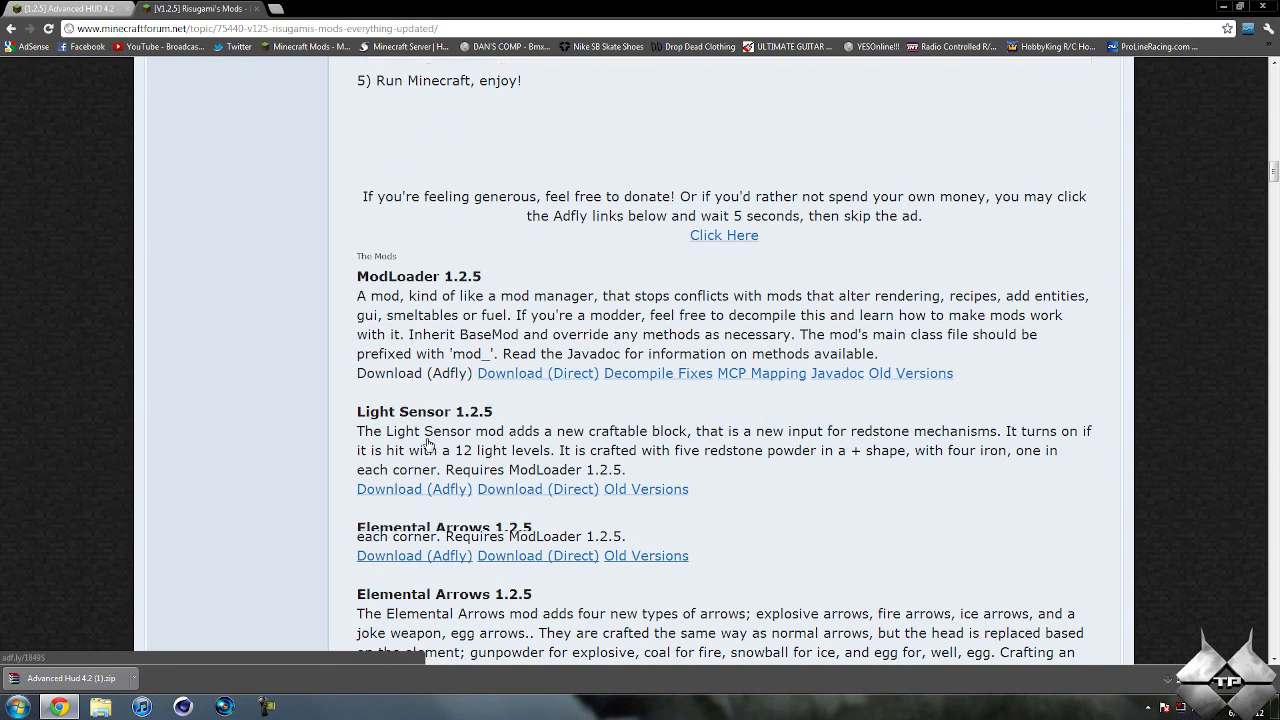
left_click(1266, 6)
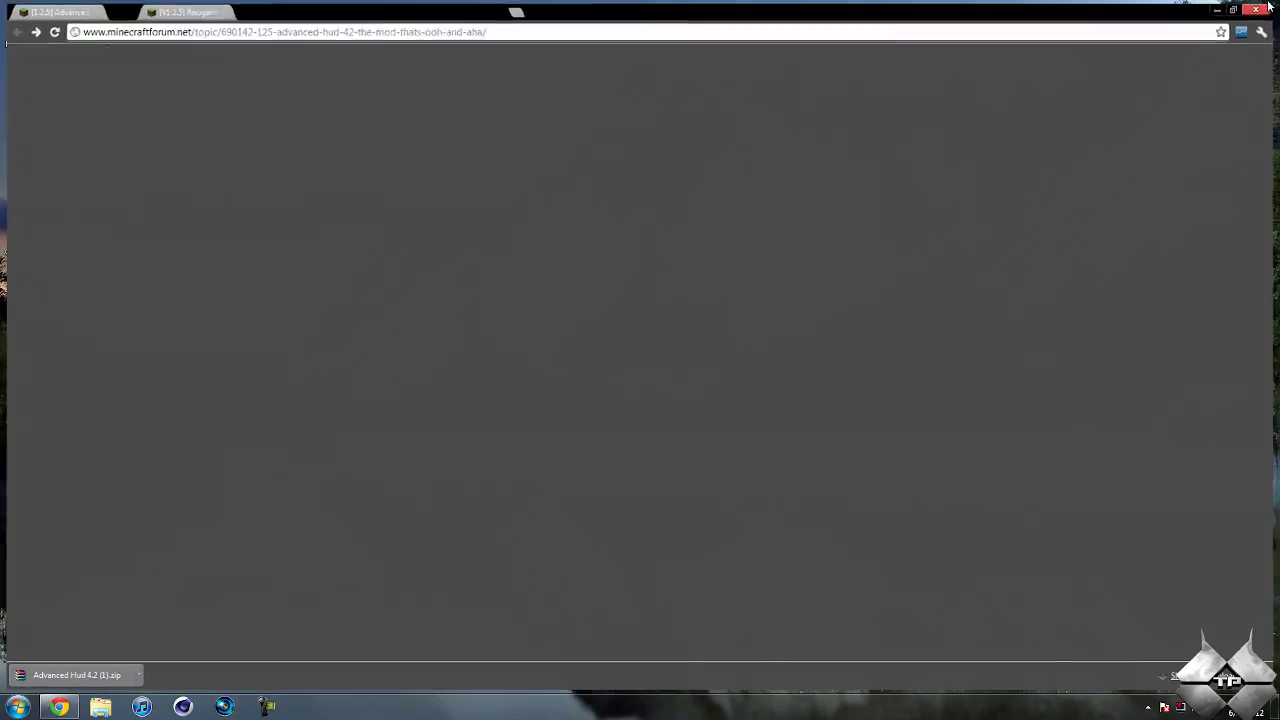
left_click_drag(25, 440, 25, 30)
Search %appdata% from Start and open Roaming > .minecraft > bin.
left_click(18, 707)
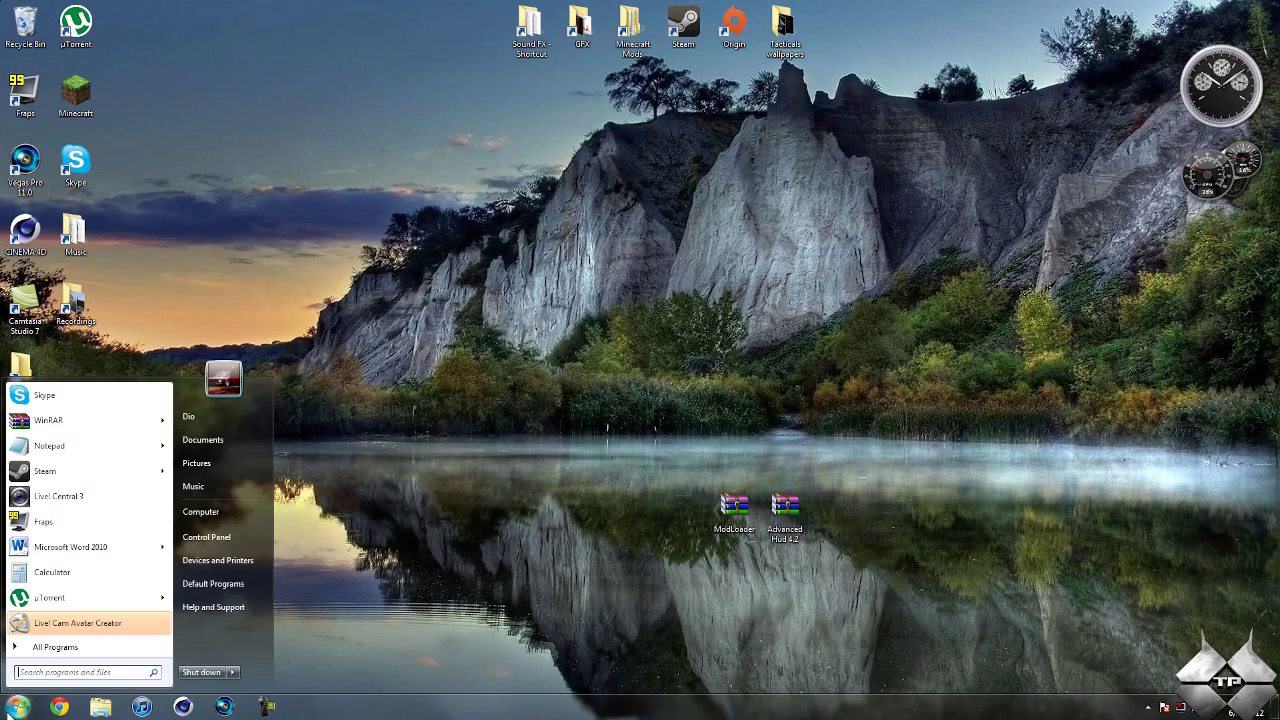
type("%ap")
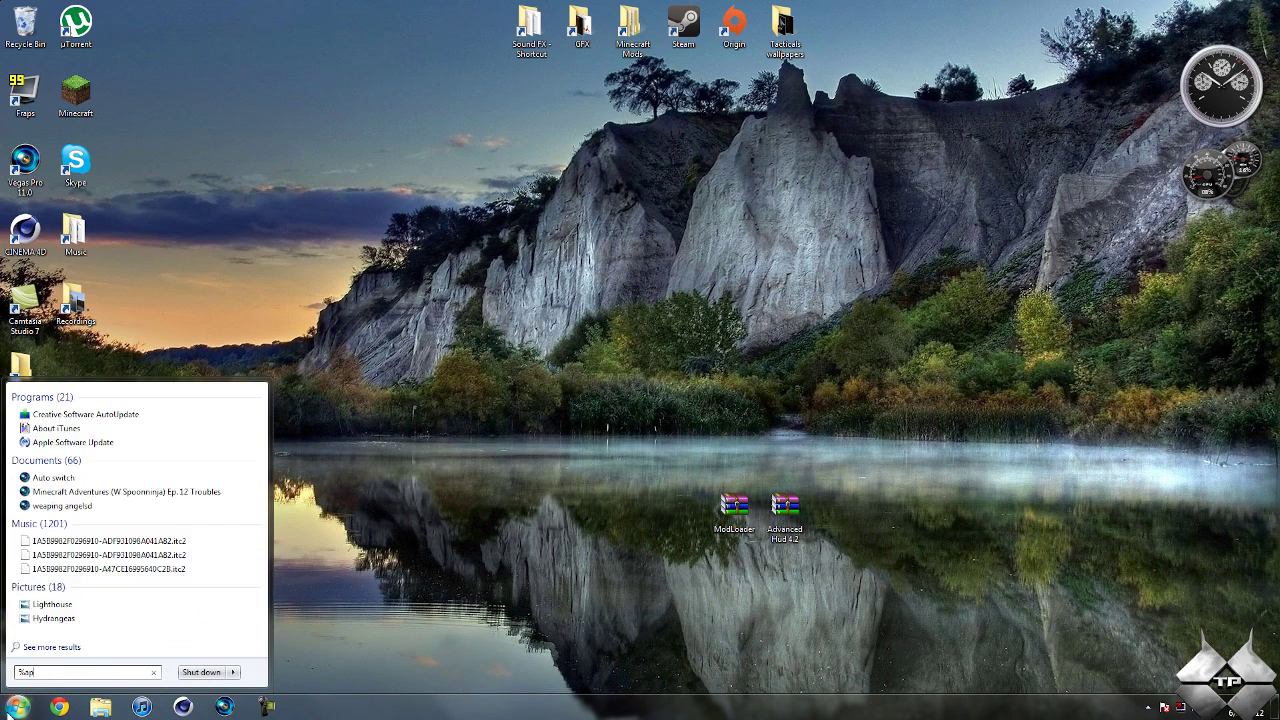
type("pdata%")
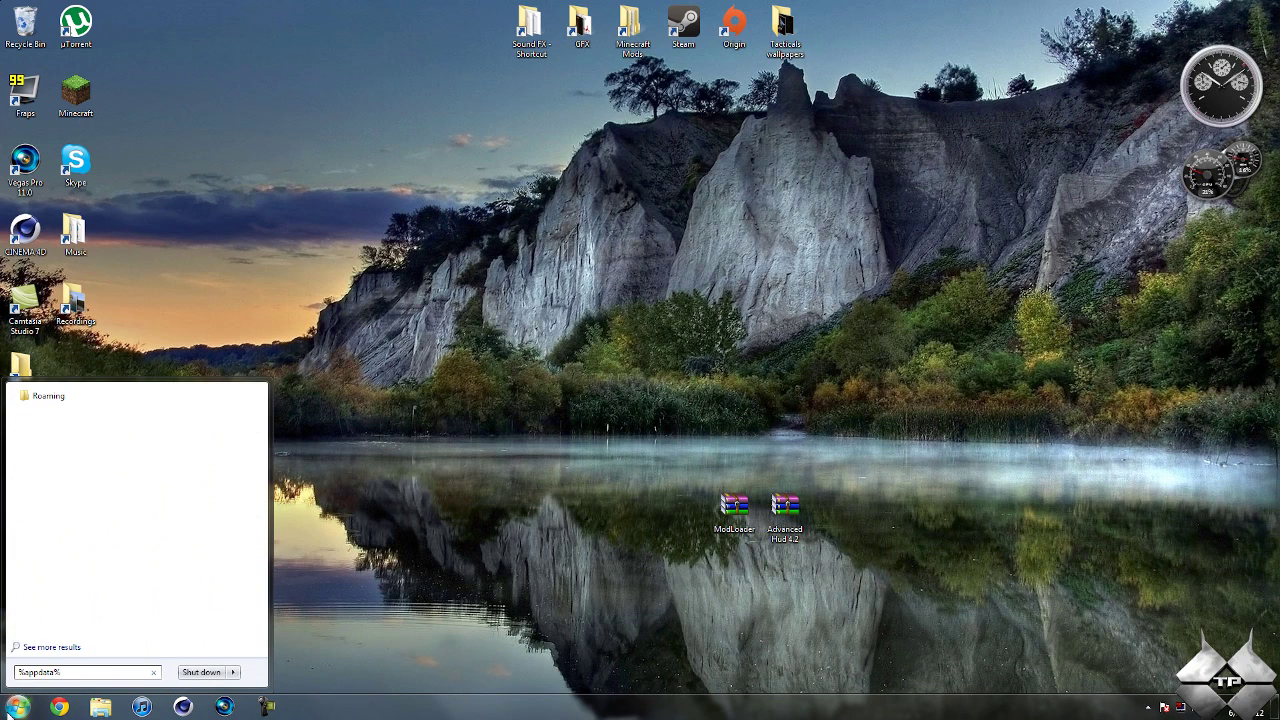
left_click_drag(62, 672, 8, 683)
left_click(66, 400)
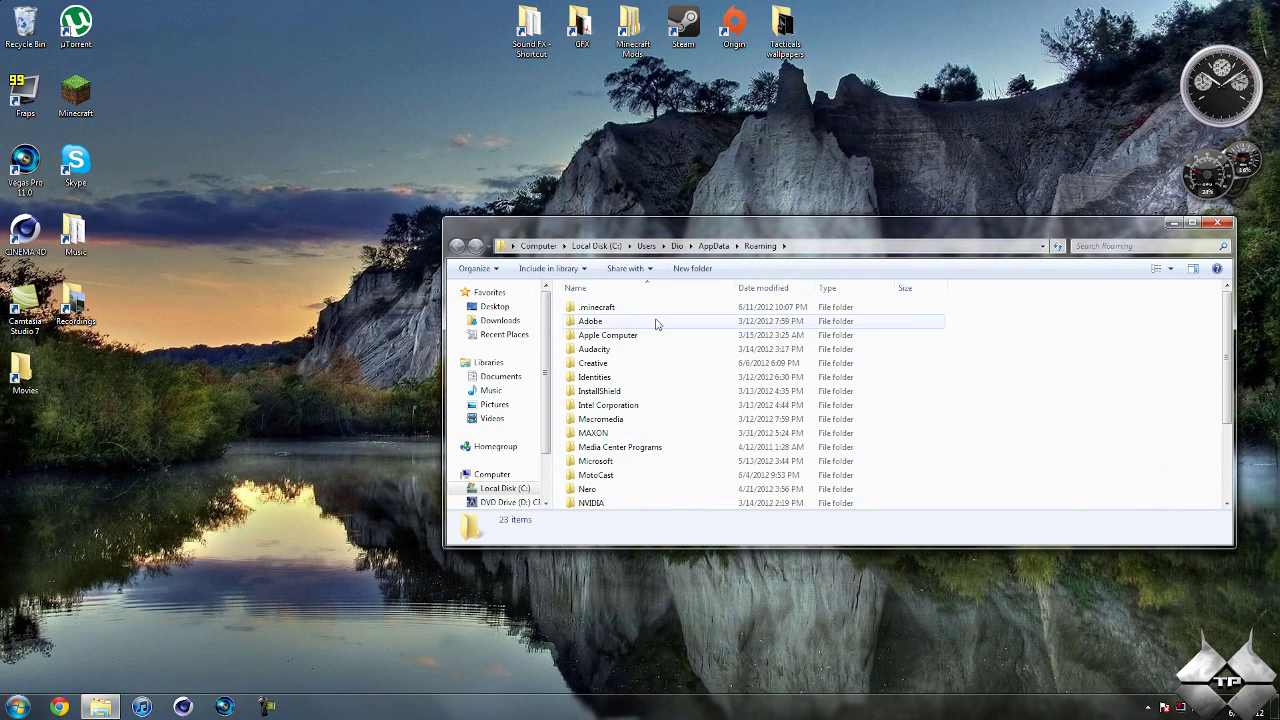
double_click(657, 309)
double_click(658, 312)
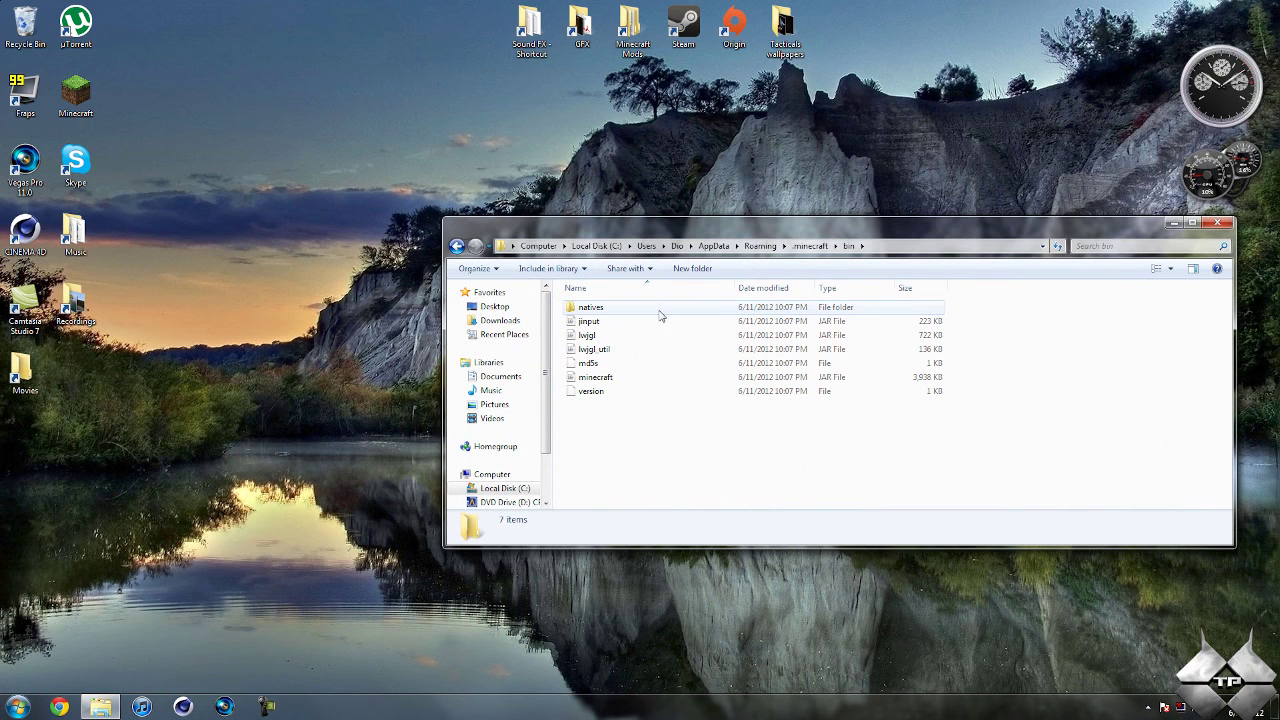
Open minecraft.jar with WinRAR archive via Open with.
left_click(628, 379)
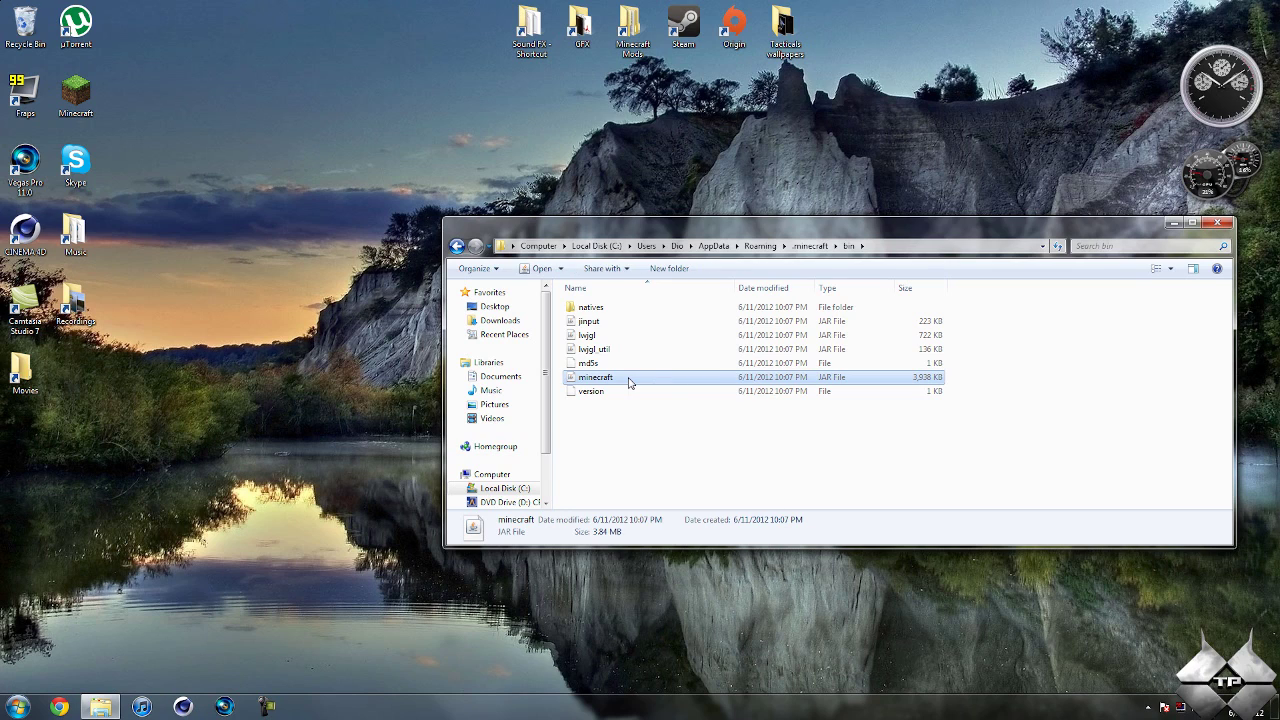
right_click(628, 381)
mouse_move(691, 405)
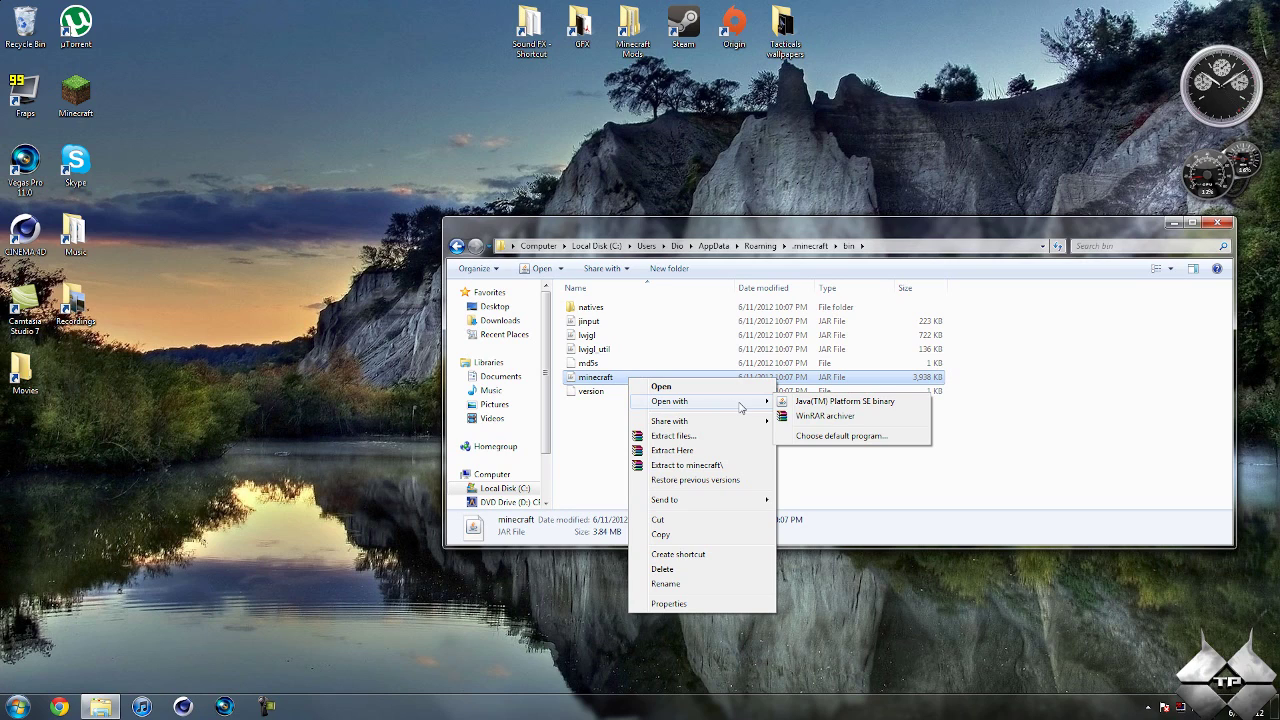
left_click(825, 415)
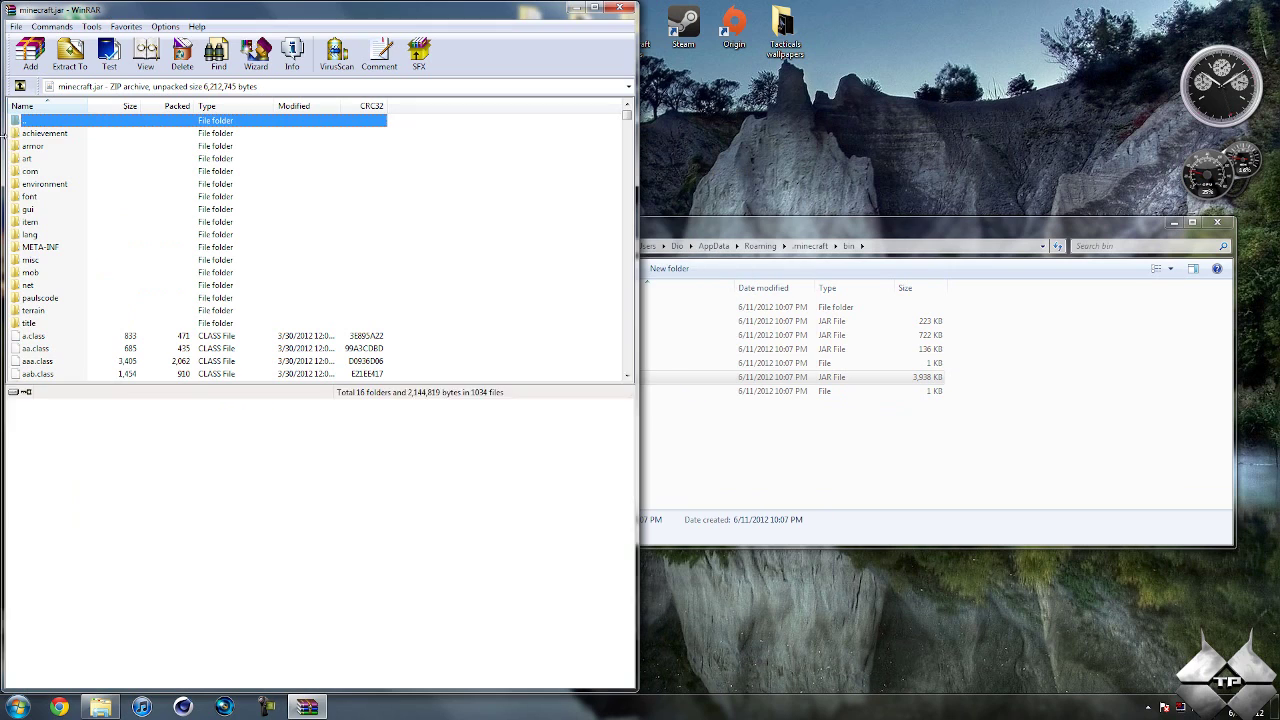
Add all 19 ModLoader class files from ModLoader.zip into minecraft.jar.
left_click(820, 226)
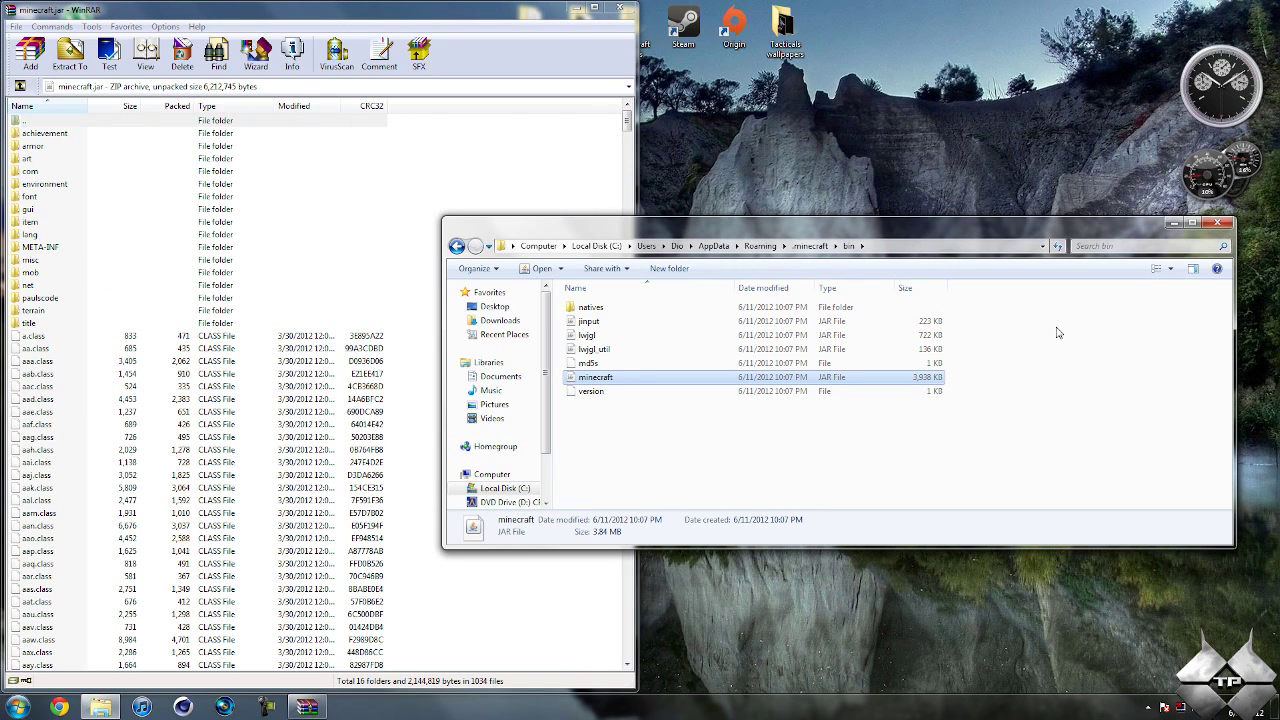
left_click(1173, 223)
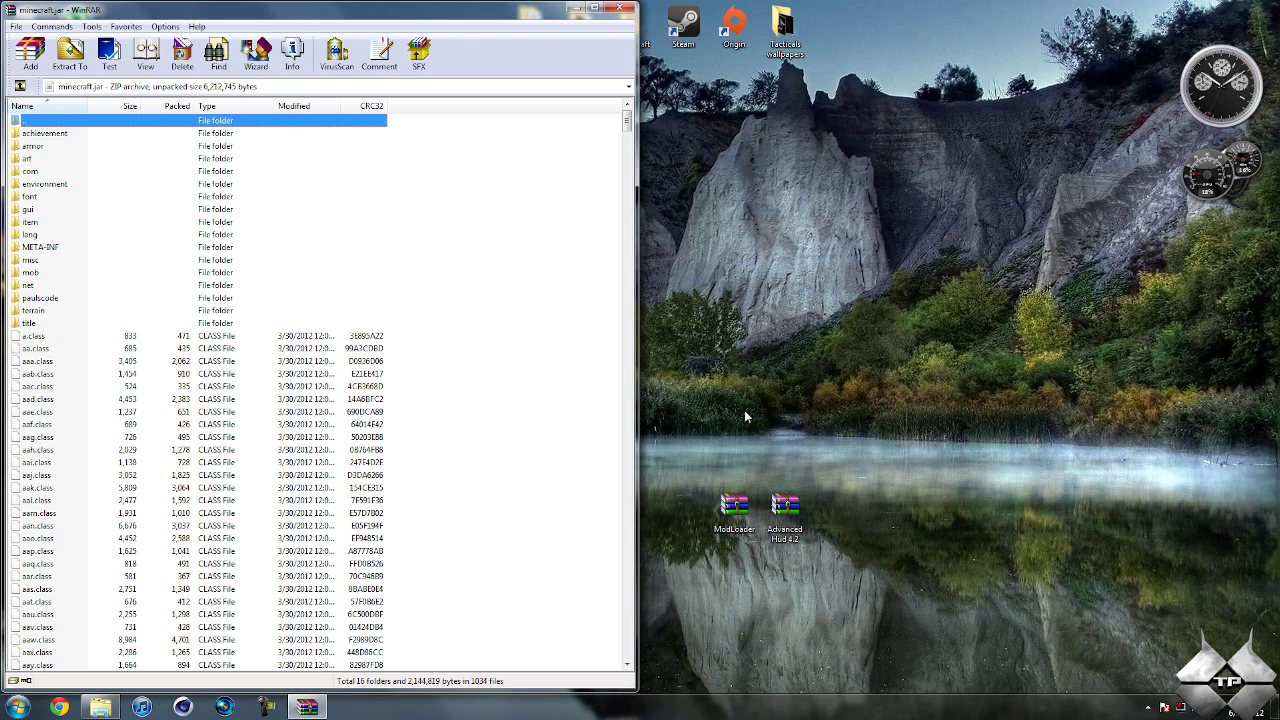
double_click(734, 507)
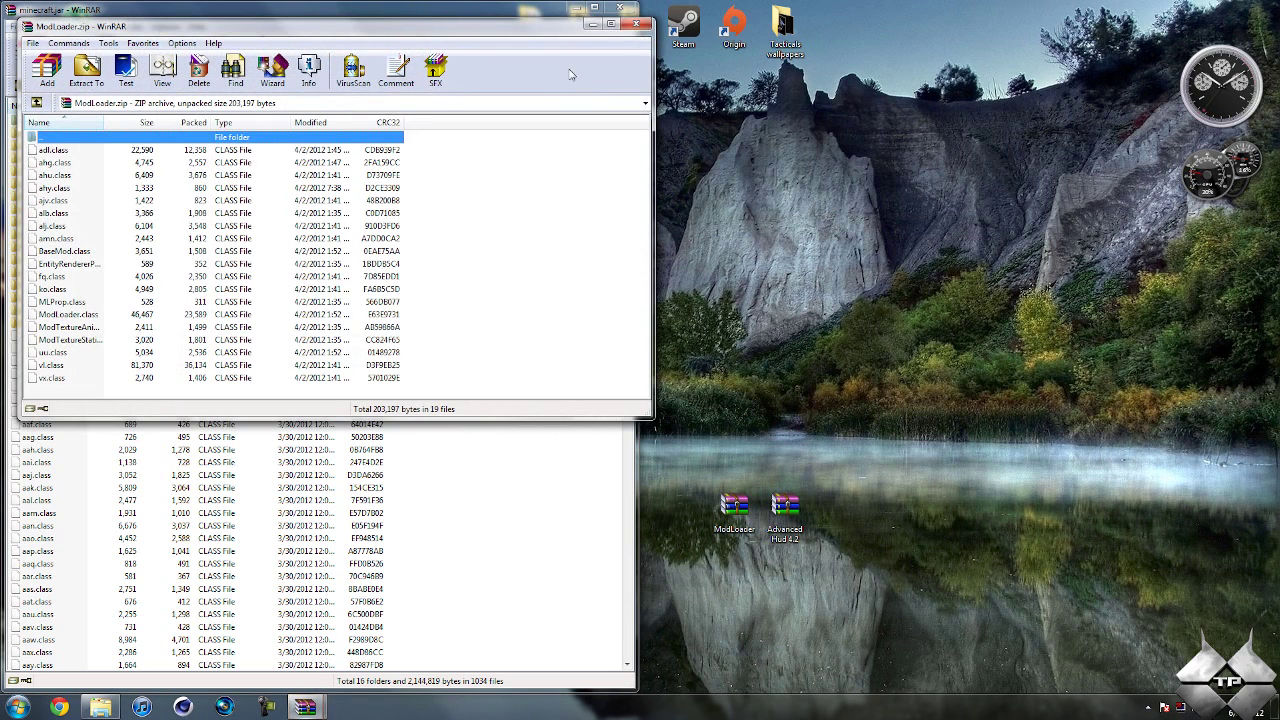
left_click_drag(561, 35, 1278, 229)
left_click_drag(850, 446, 423, 400)
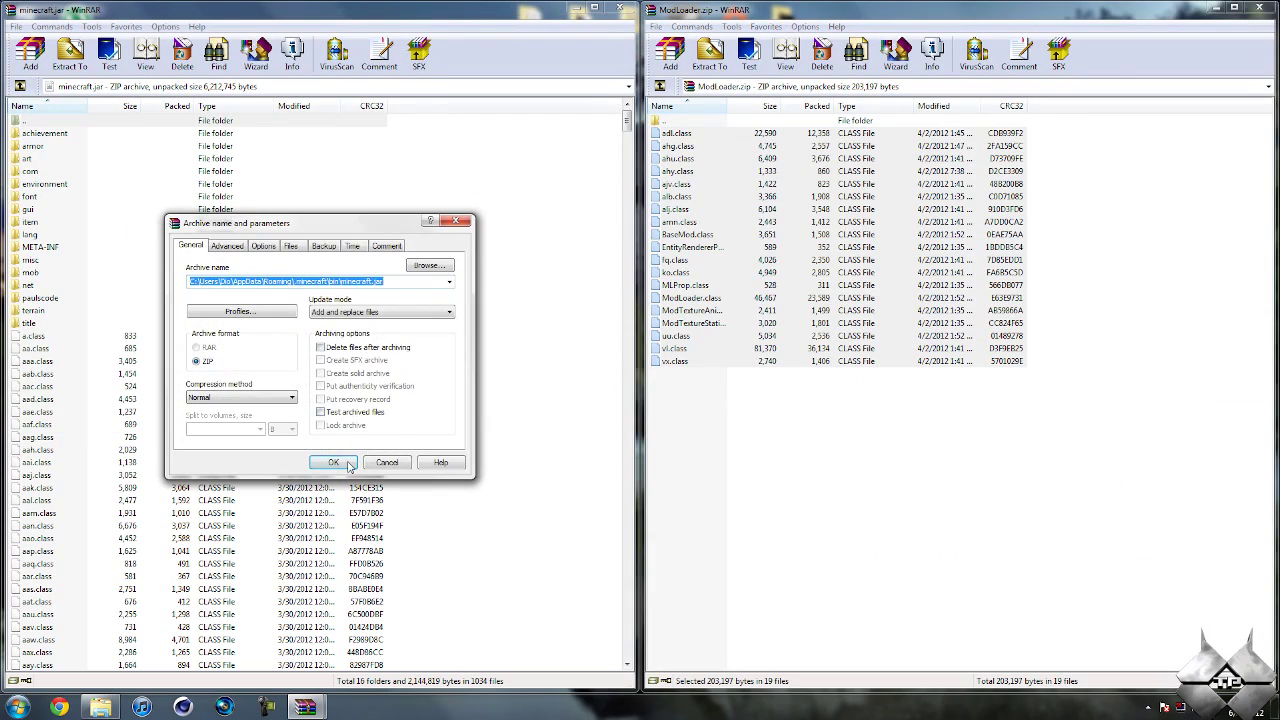
left_click(340, 462)
left_click(1255, 8)
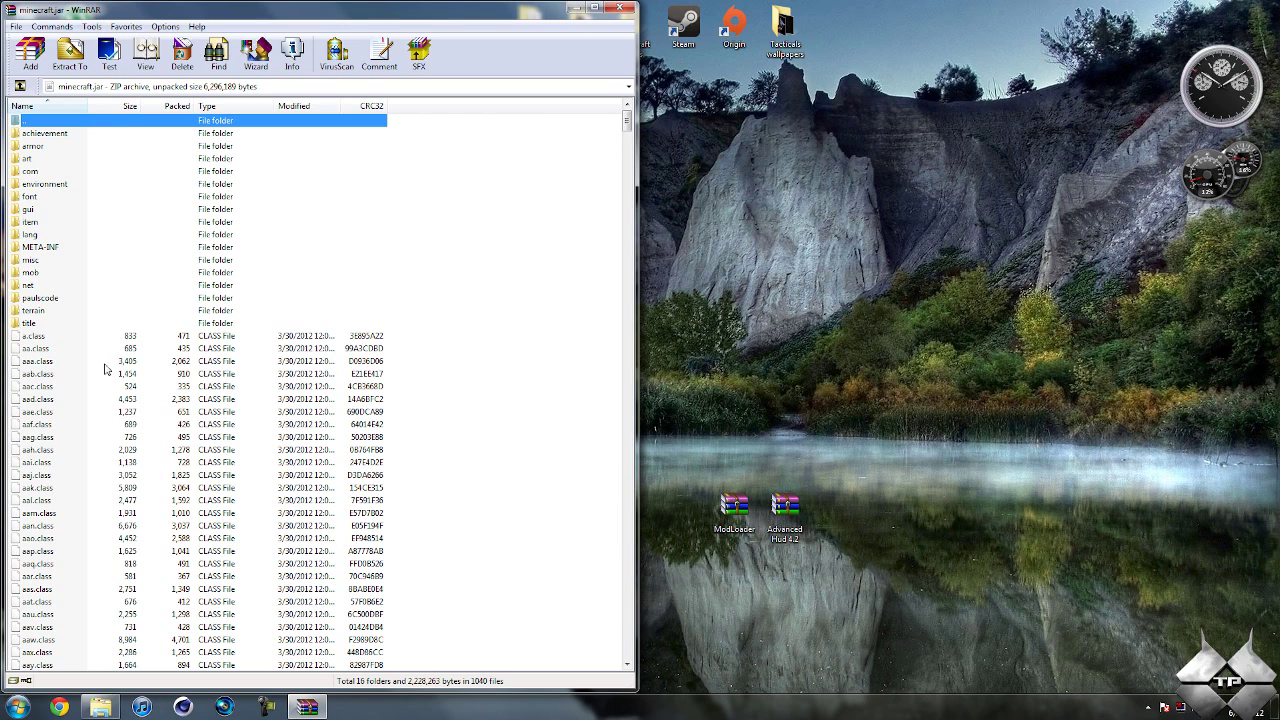
Delete the META-INF folder from minecraft.jar and close the archive.
left_click(54, 250)
right_click(55, 256)
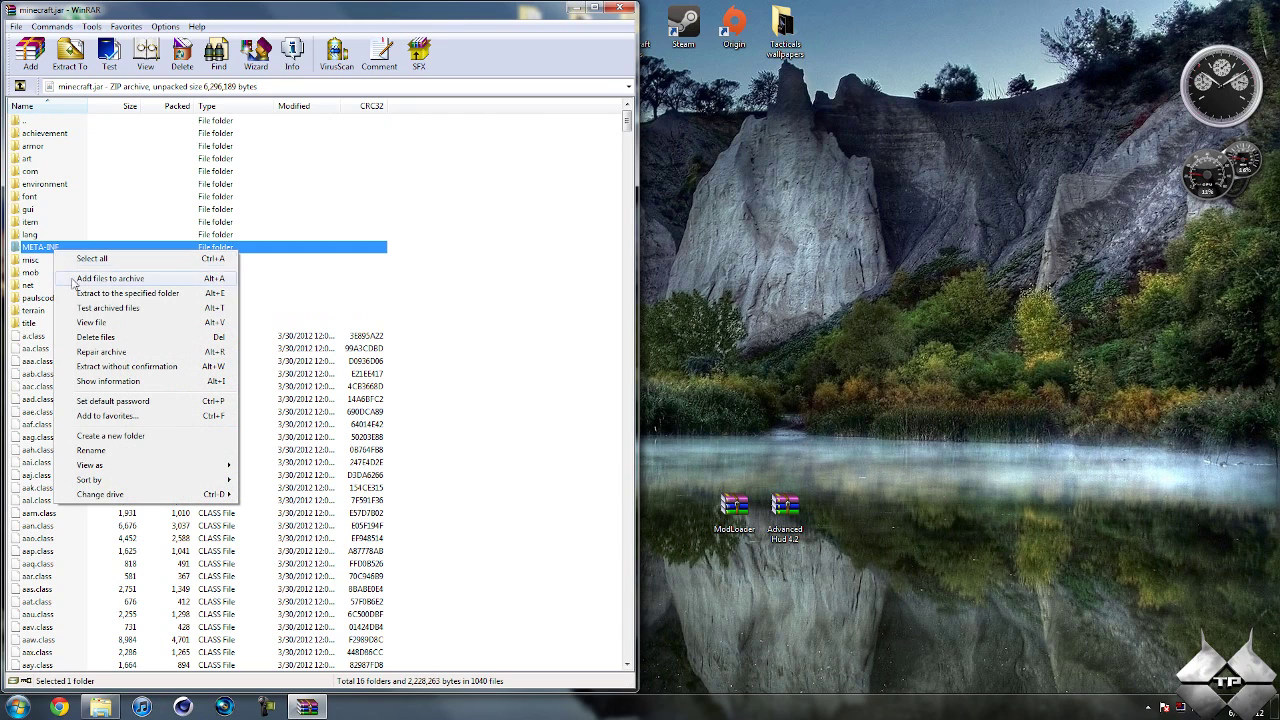
left_click(100, 341)
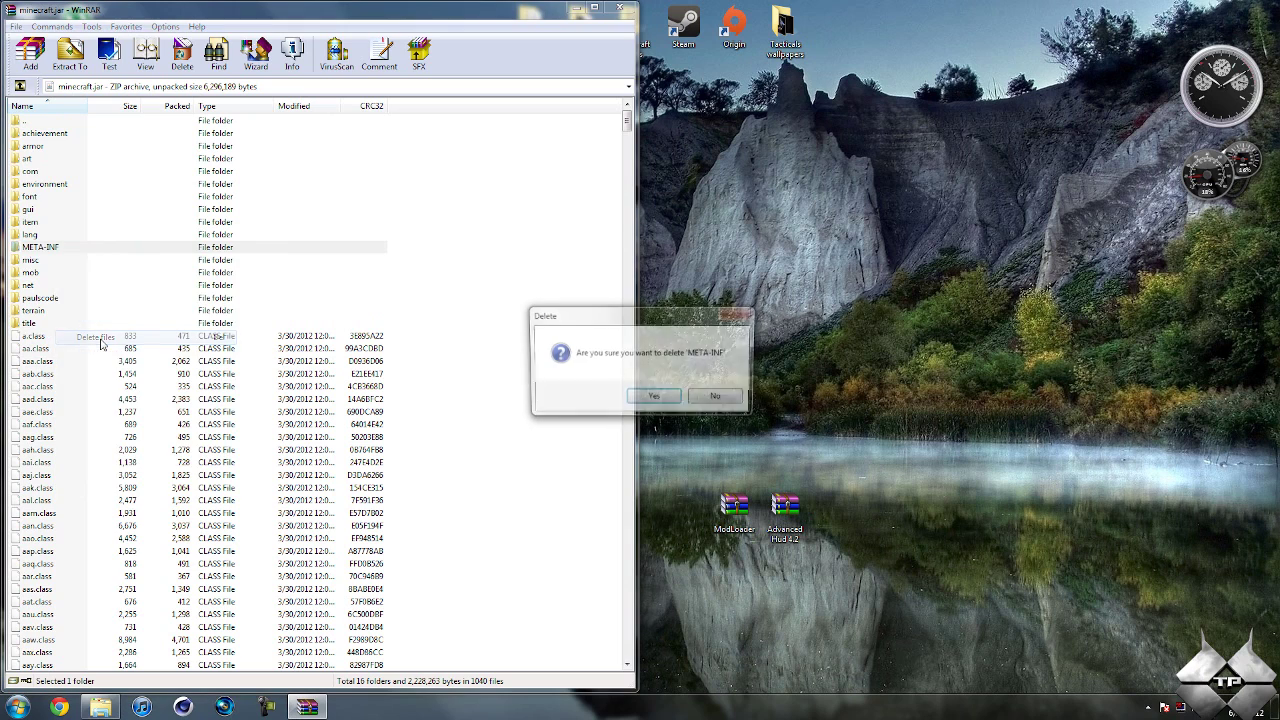
left_click(632, 399)
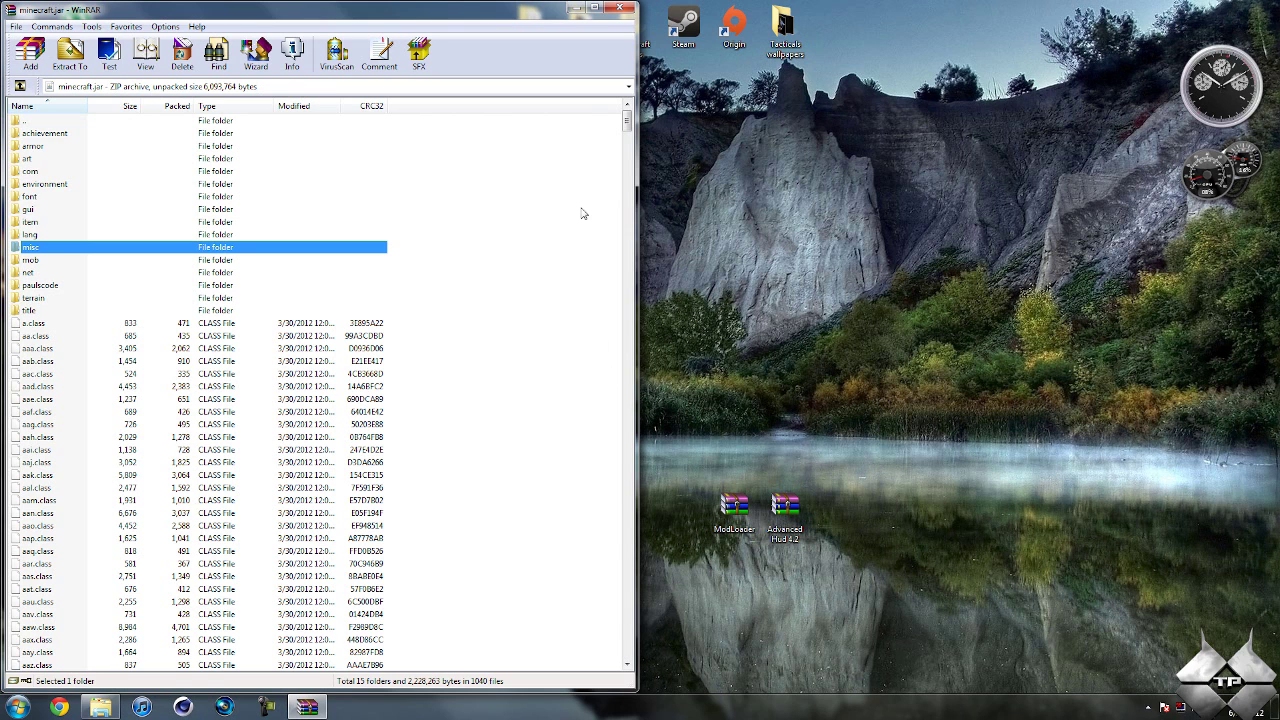
left_click(625, 8)
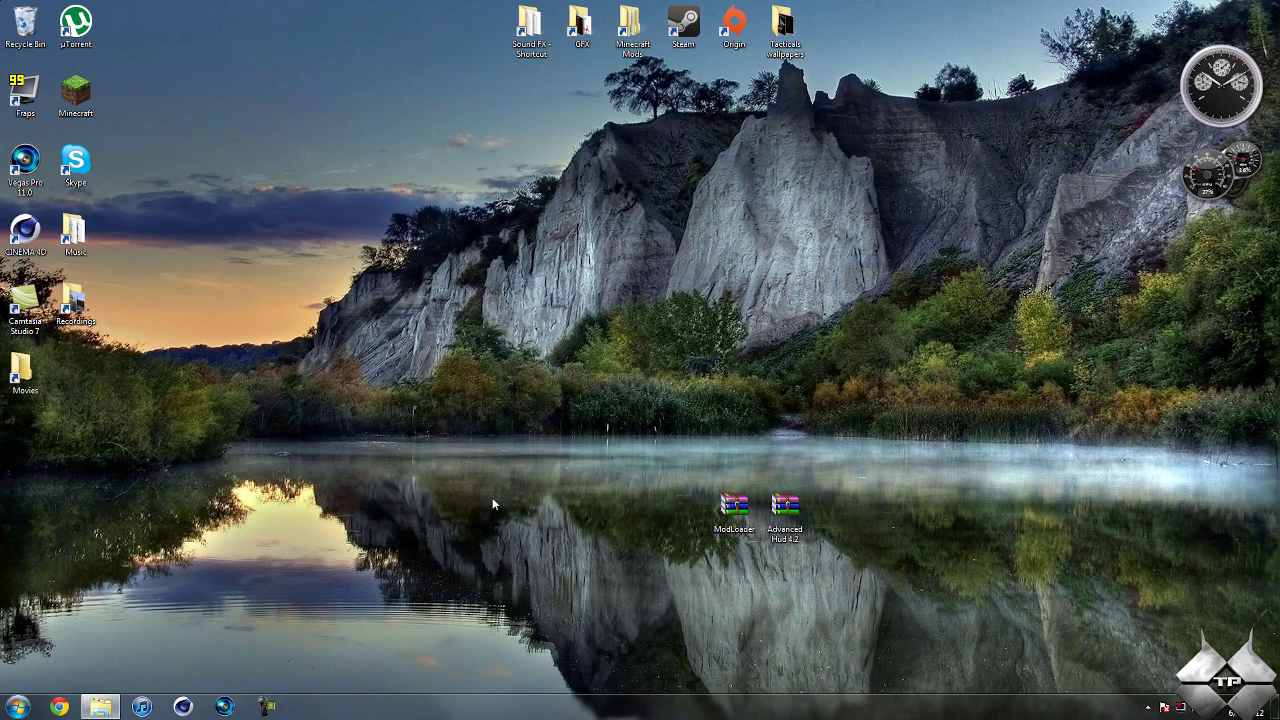
Create a new folder named 'mods' in the .minecraft folder.
left_click(100, 707)
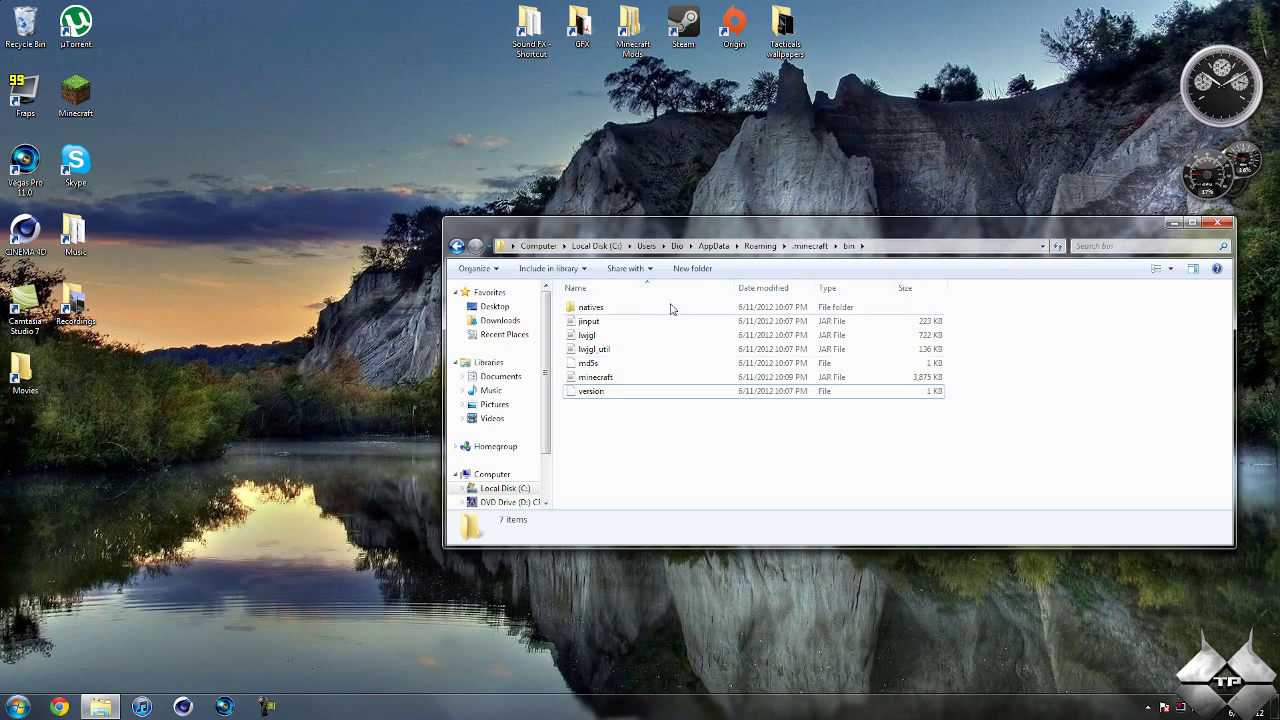
left_click_drag(782, 228, 2, 40)
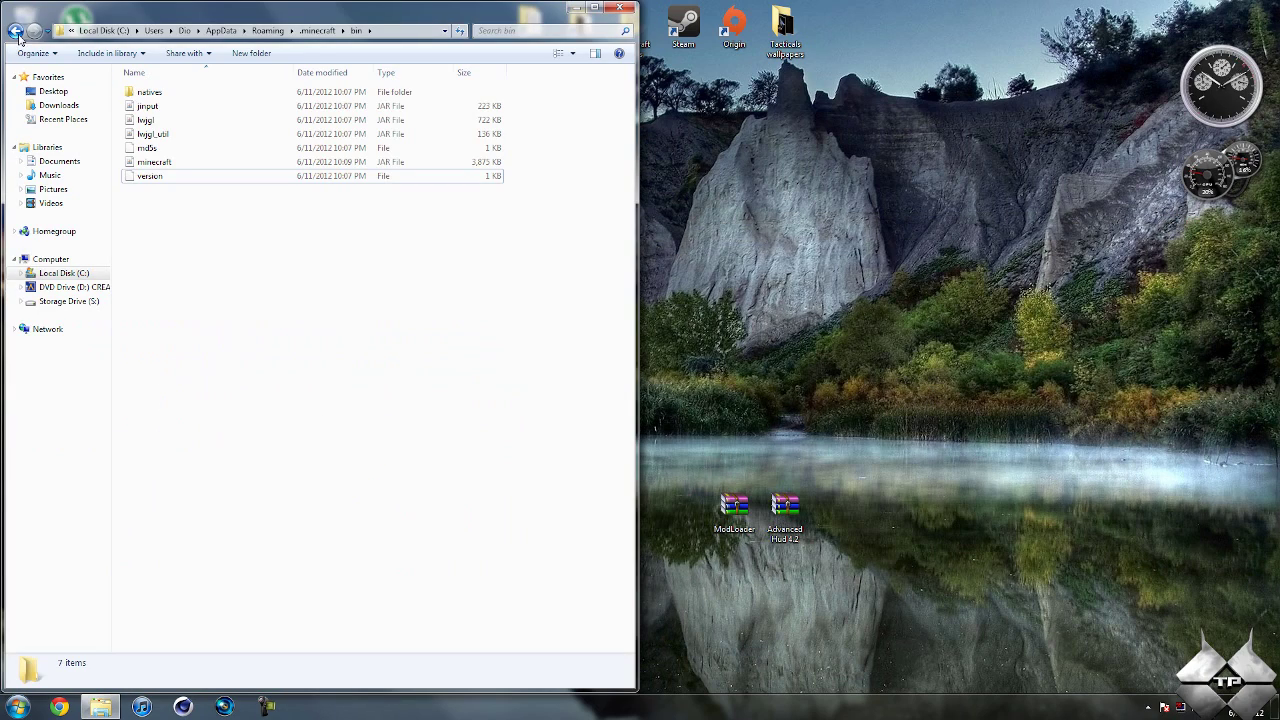
left_click(16, 32)
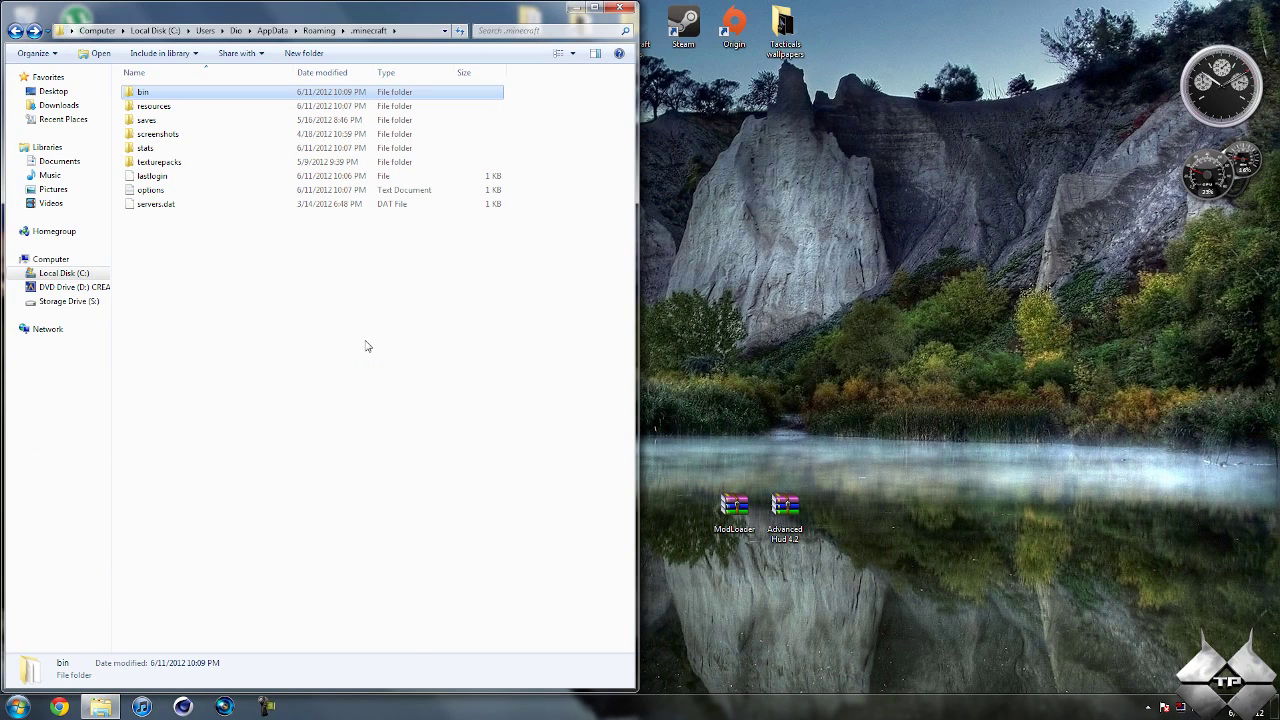
left_click(366, 346)
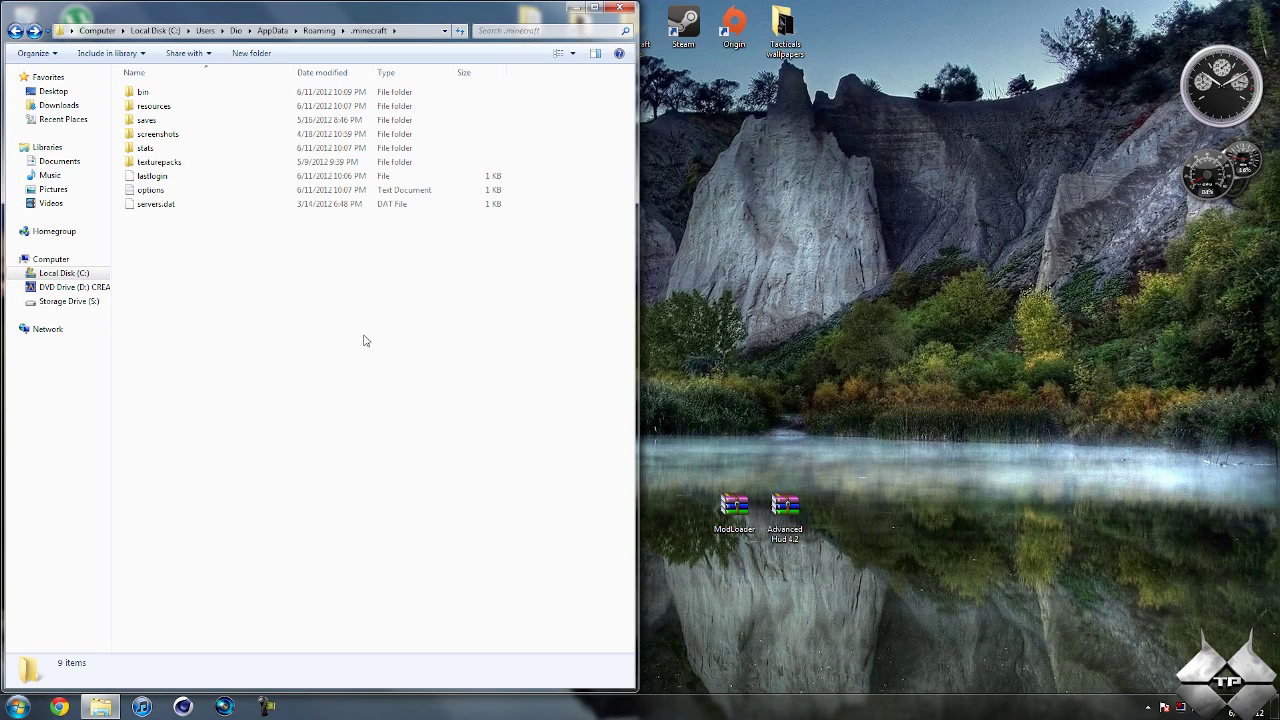
right_click(314, 371)
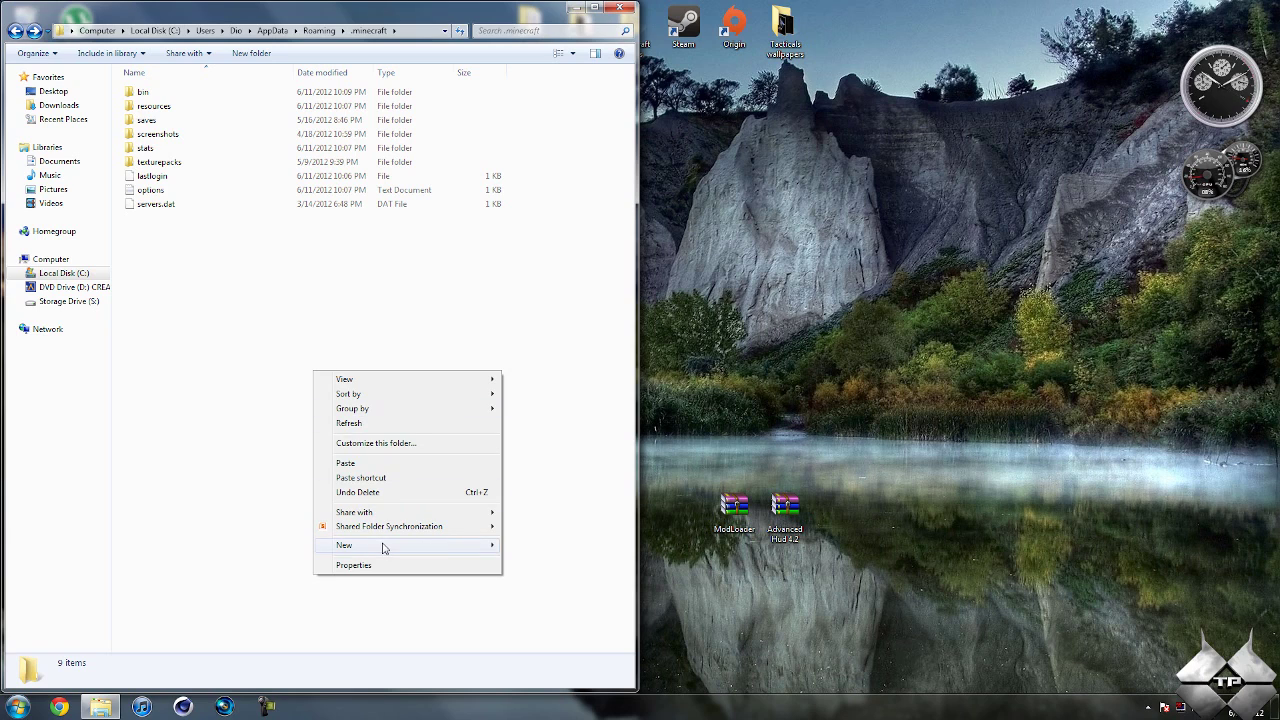
mouse_move(380, 546)
left_click(552, 357)
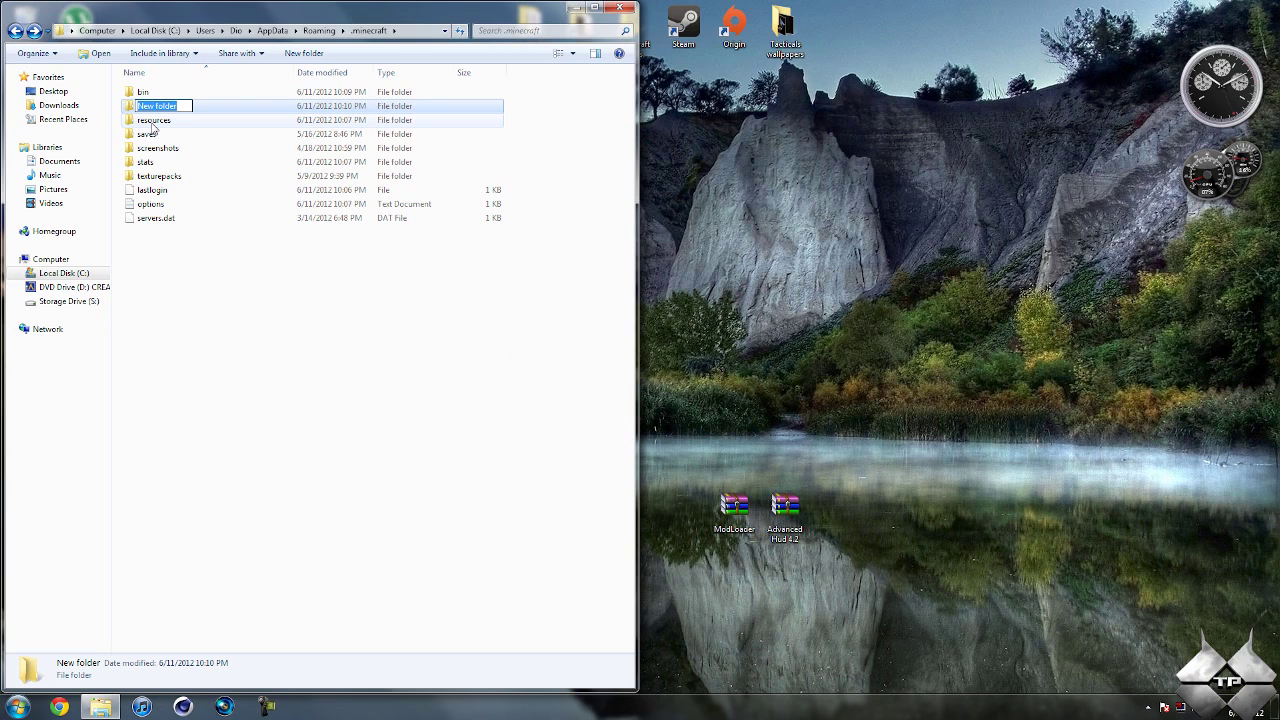
type("mods")
left_click(303, 340)
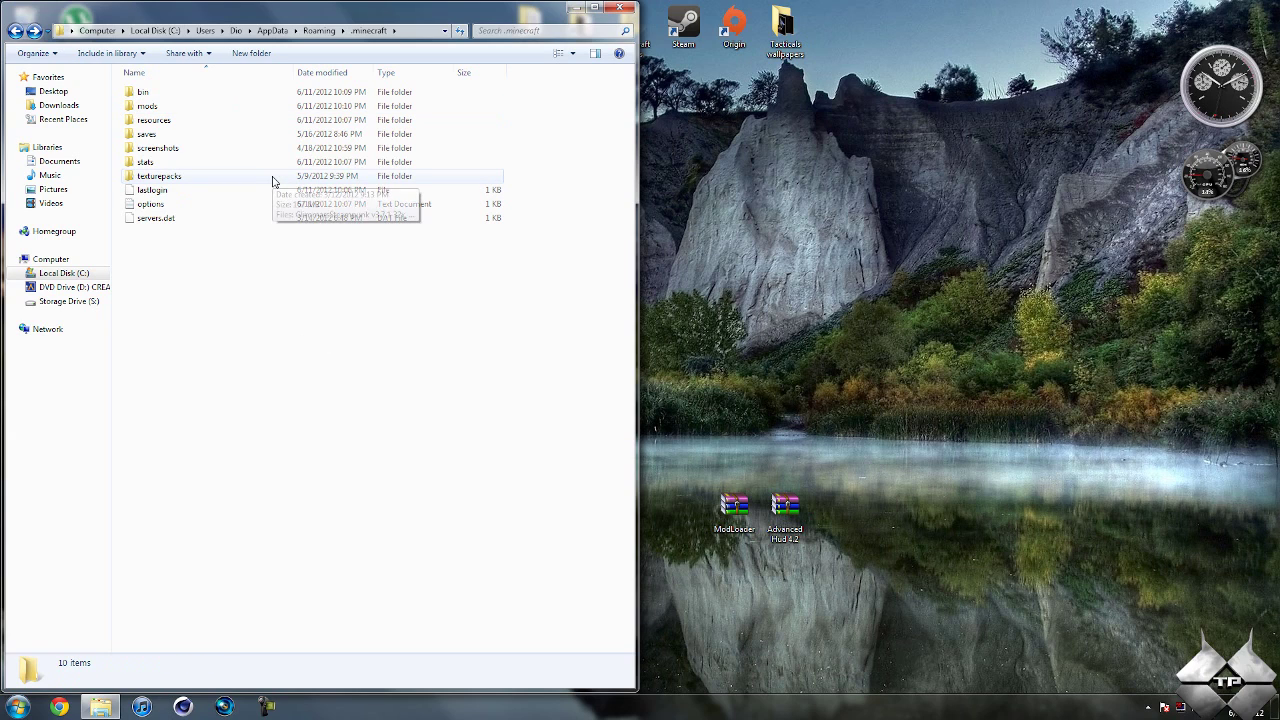
Move the Advanced Hud 4.2 archive from the desktop into the mods folder.
double_click(204, 108)
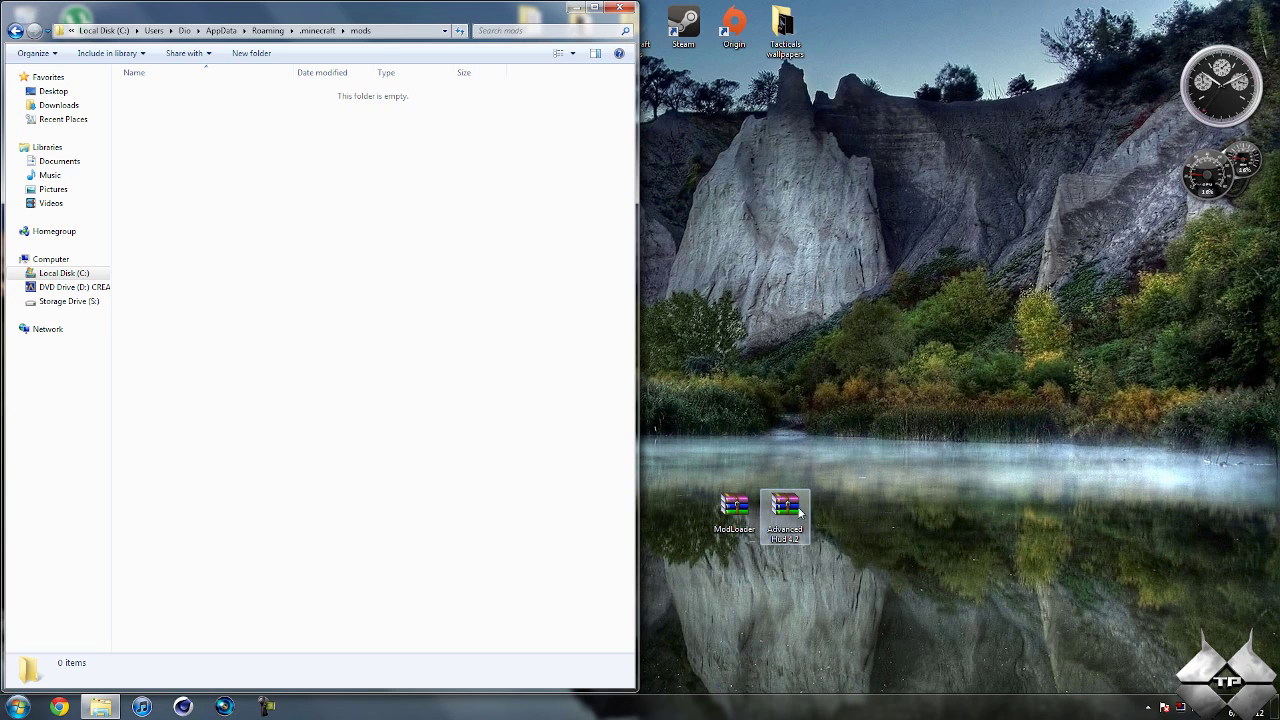
left_click_drag(793, 522, 358, 229)
left_click(620, 7)
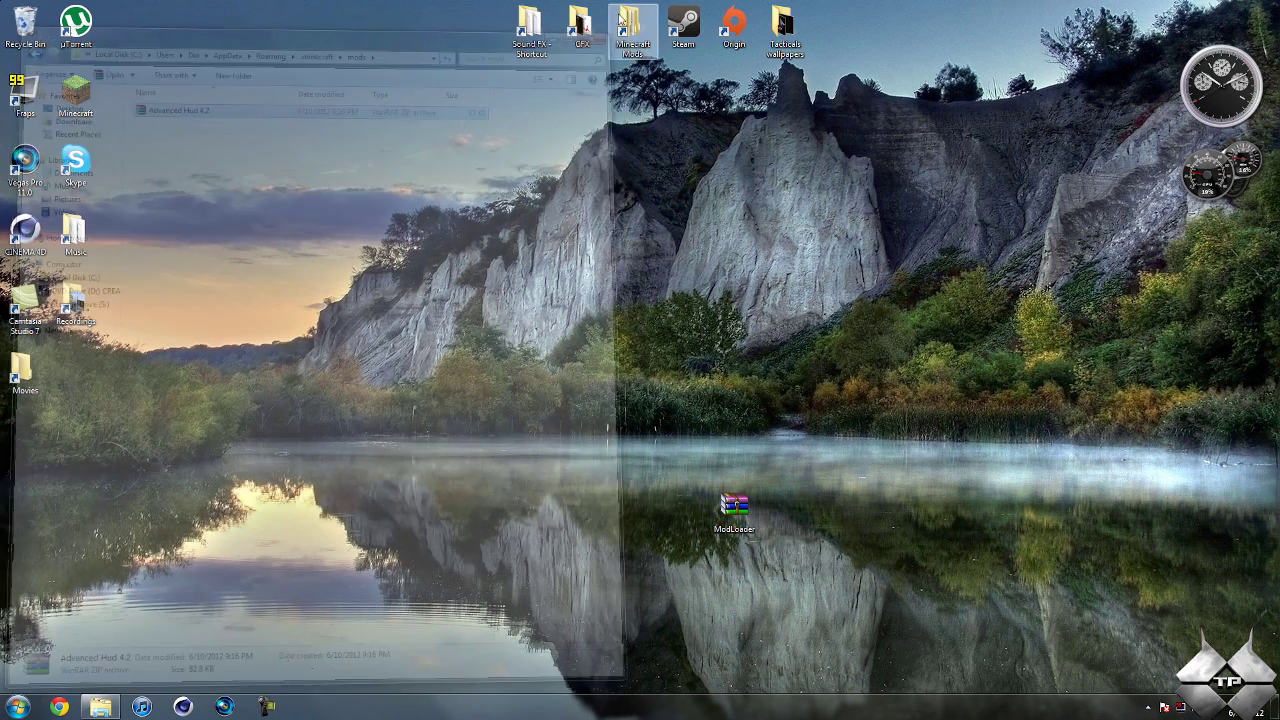